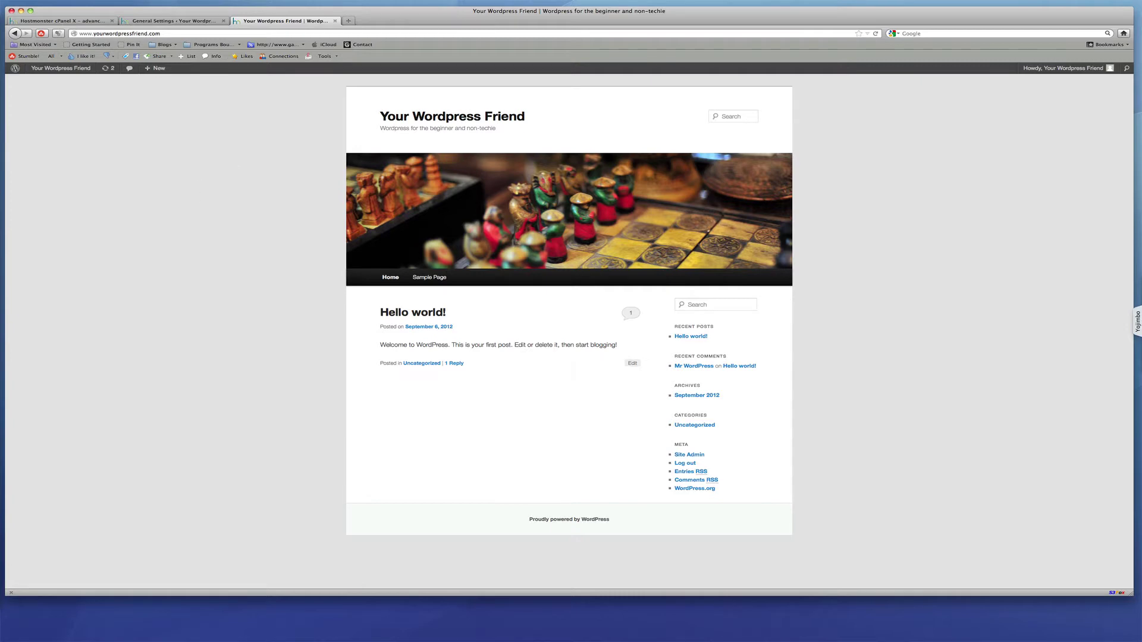
# - Open the Twenty Eleven theme's custom background settings and check the current background on the live site
pyautogui.click(169, 22)
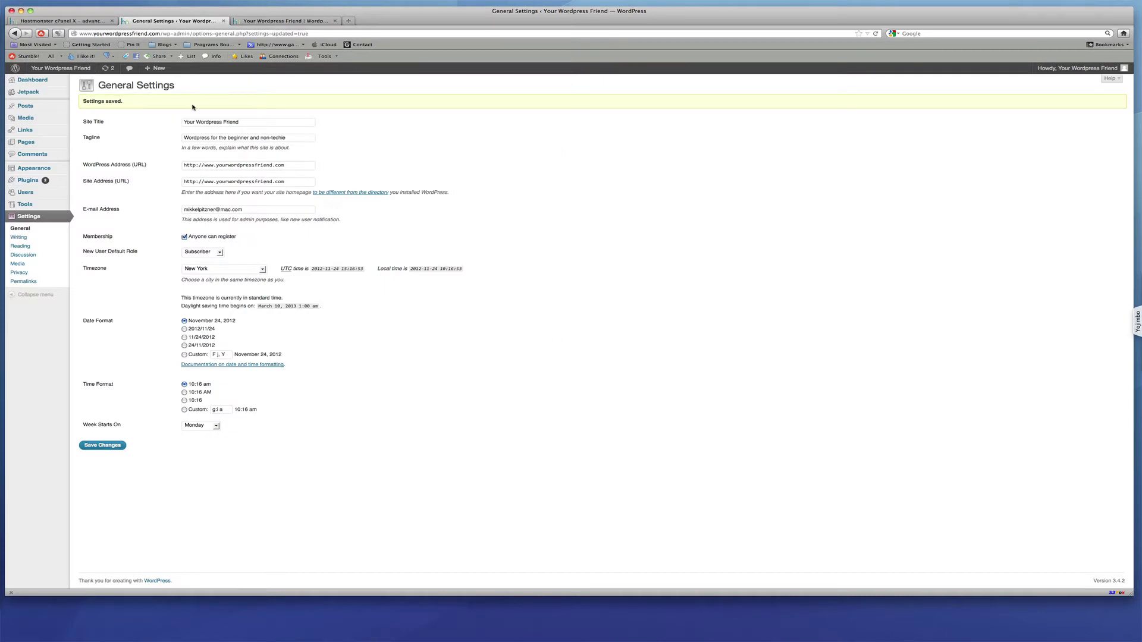
pyautogui.click(39, 84)
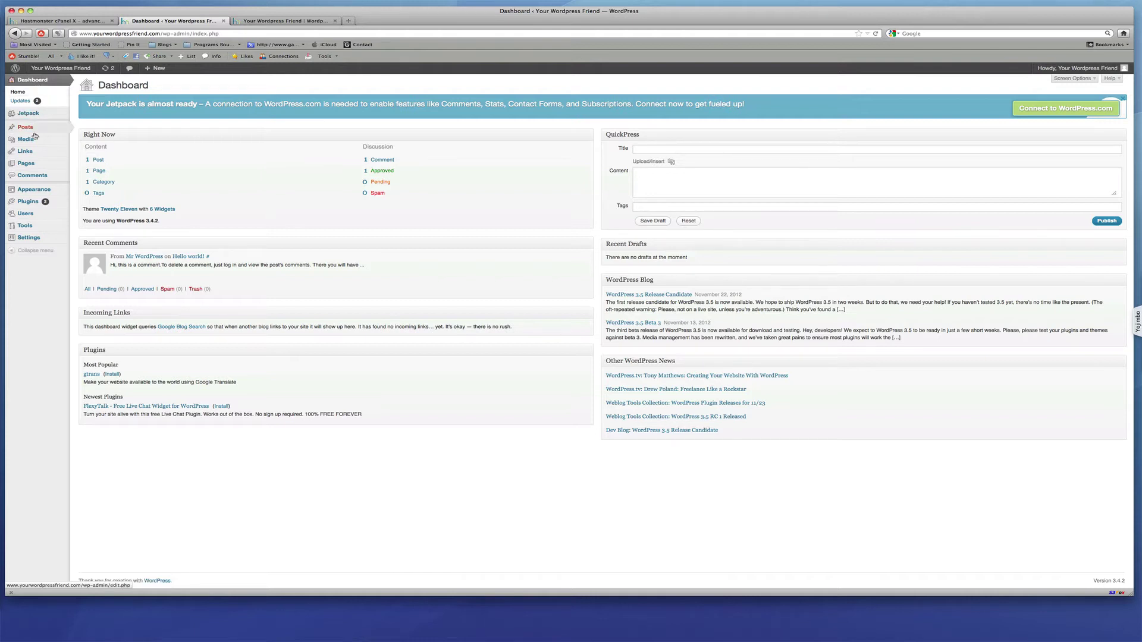
pyautogui.moveTo(34, 189)
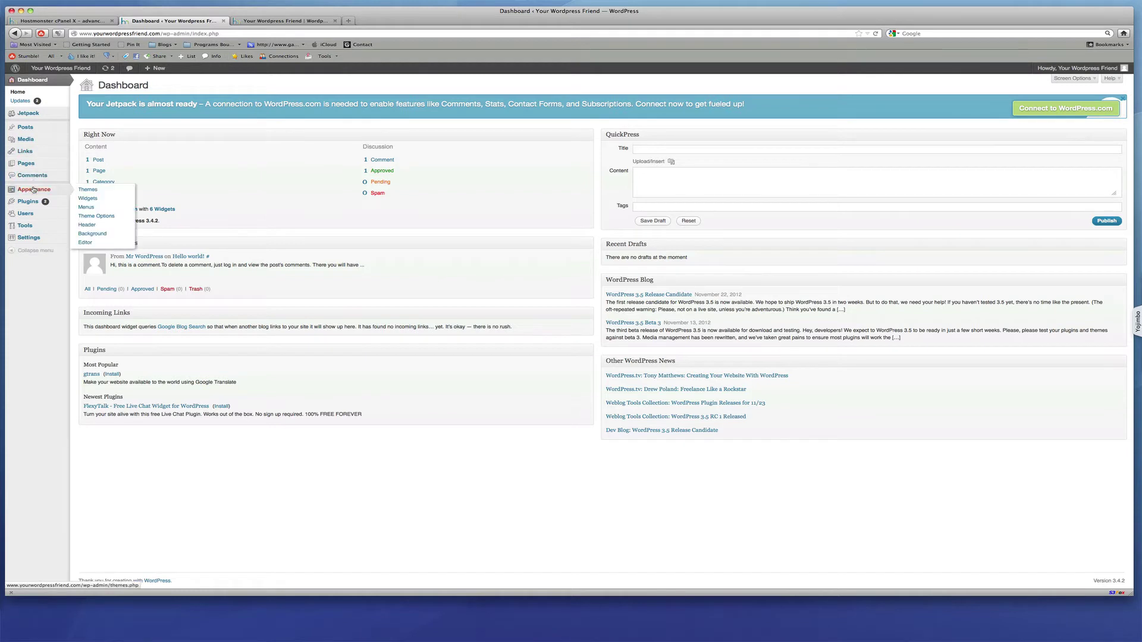
pyautogui.click(89, 191)
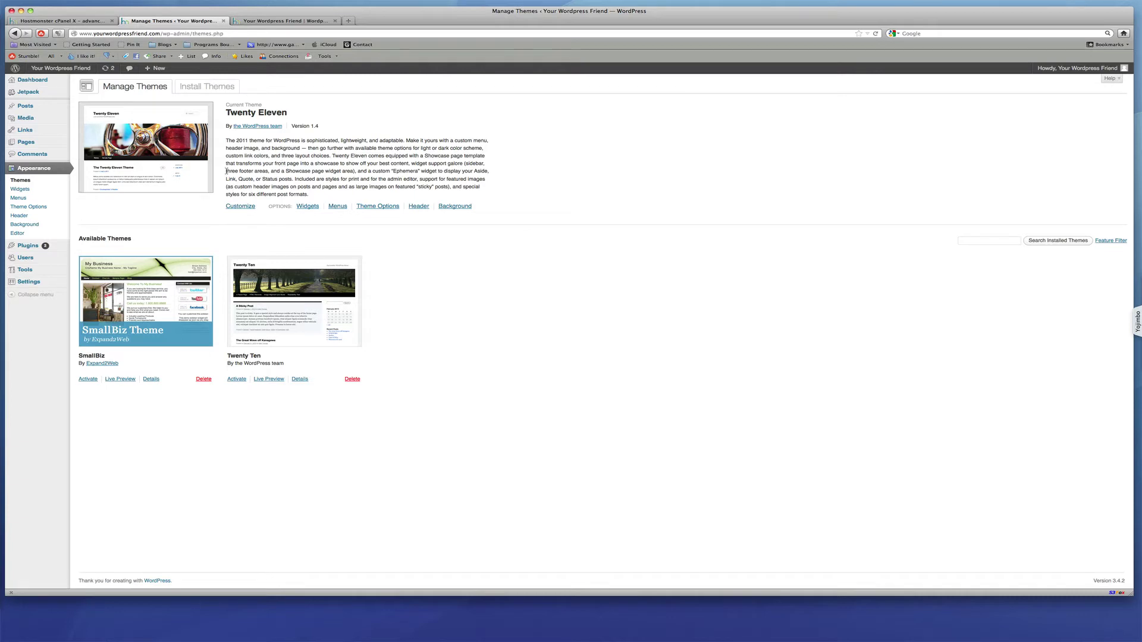
pyautogui.click(453, 207)
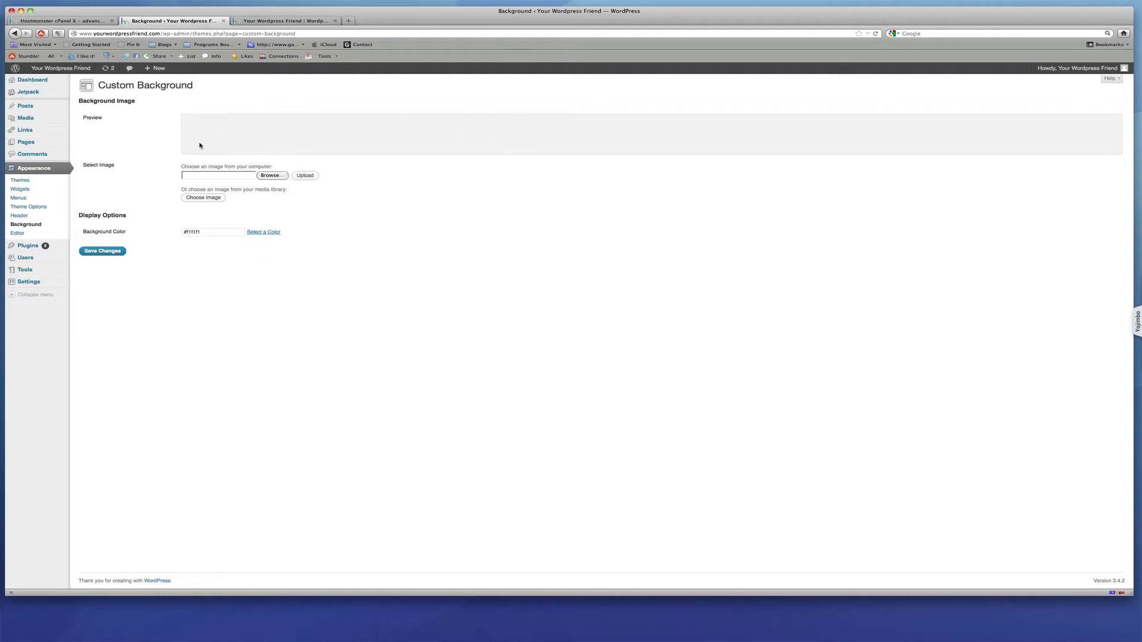
pyautogui.click(313, 24)
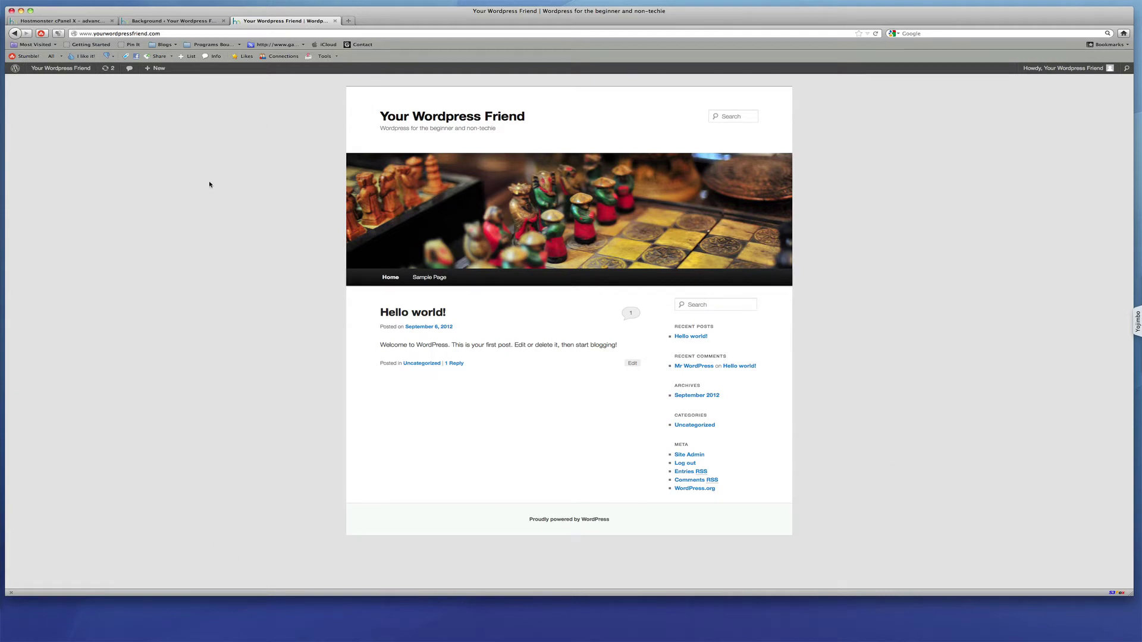
pyautogui.click(178, 22)
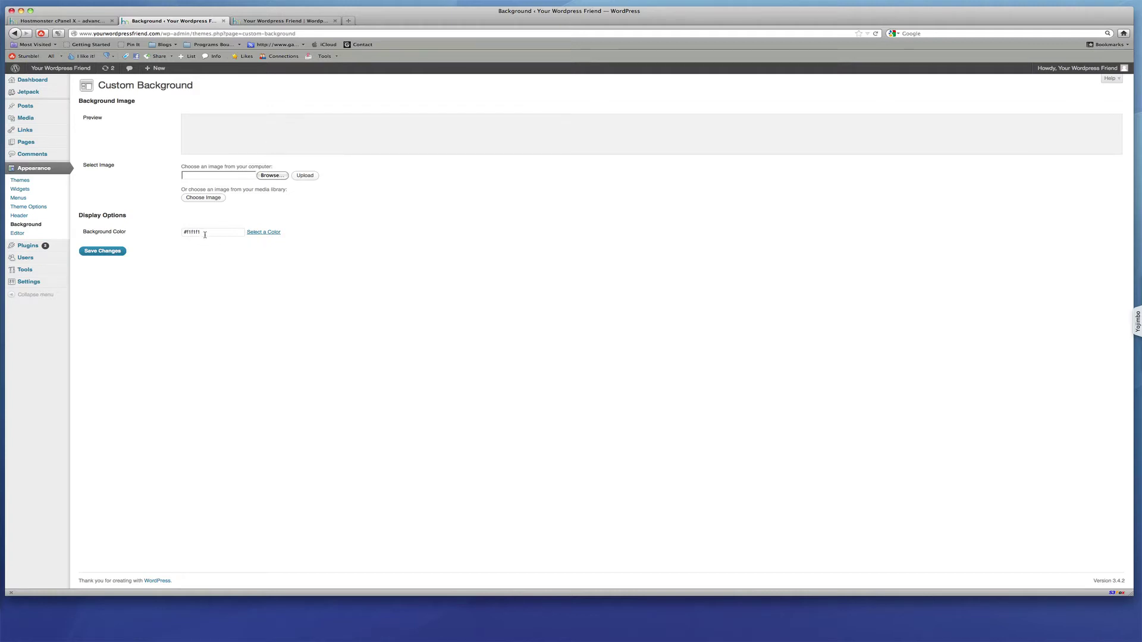
# - Pick a medium blue (#3856b5) as the site's background color and save the changes
pyautogui.moveTo(202, 232); pyautogui.dragTo(182, 231)
pyautogui.click(258, 233)
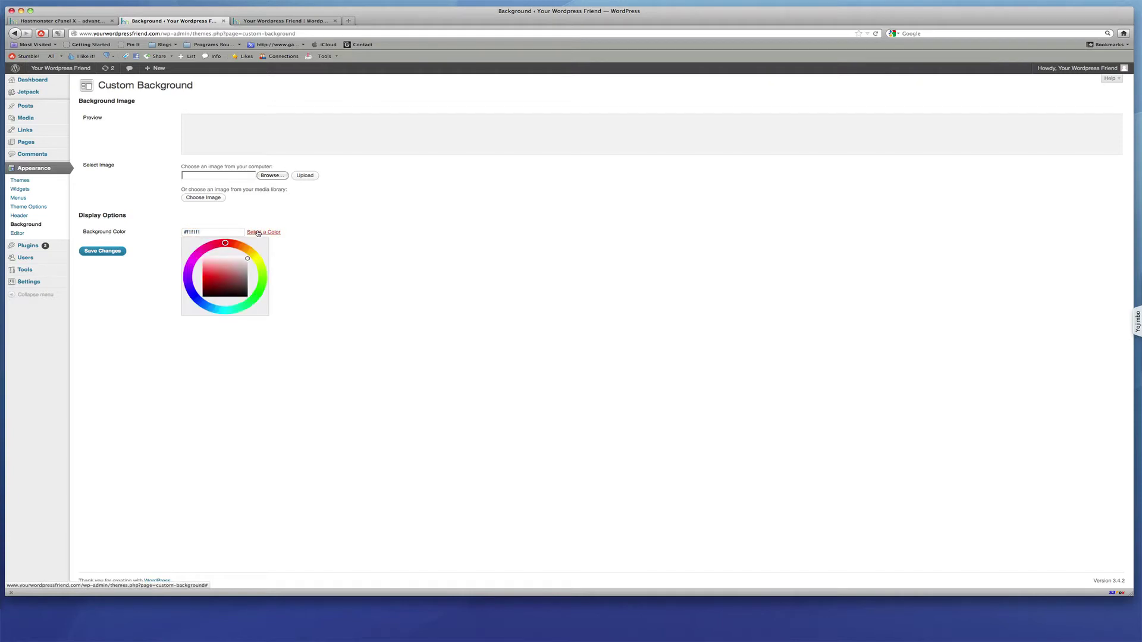
pyautogui.click(201, 302)
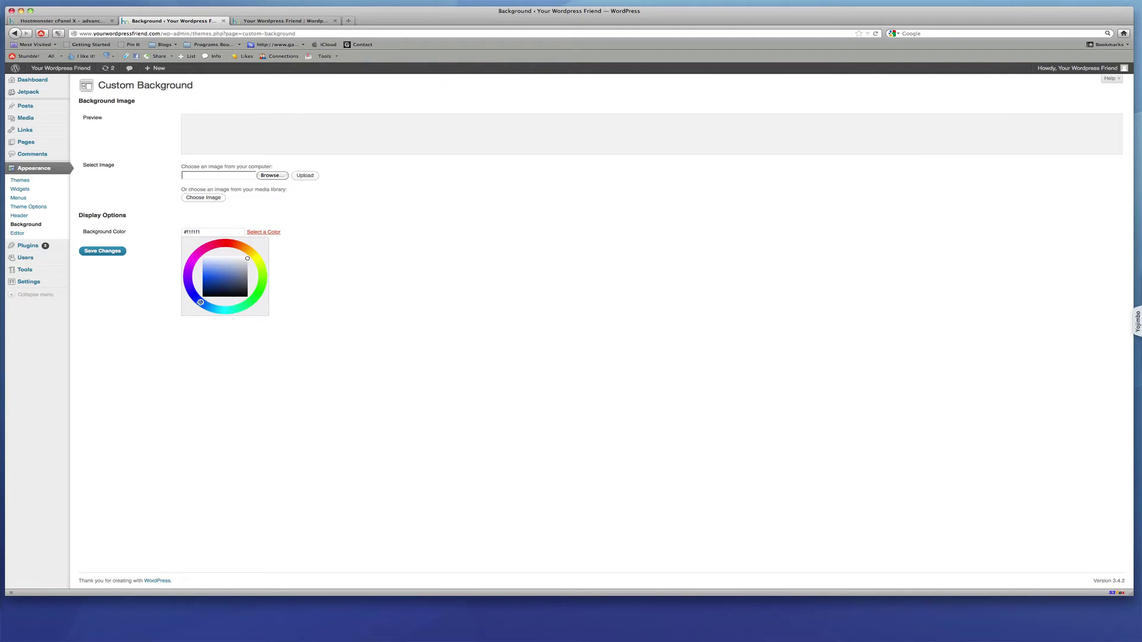
pyautogui.click(198, 300)
pyautogui.moveTo(246, 259)
pyautogui.mouseDown()
pyautogui.moveTo(210, 272)
pyautogui.moveTo(223, 277)
pyautogui.mouseUp()
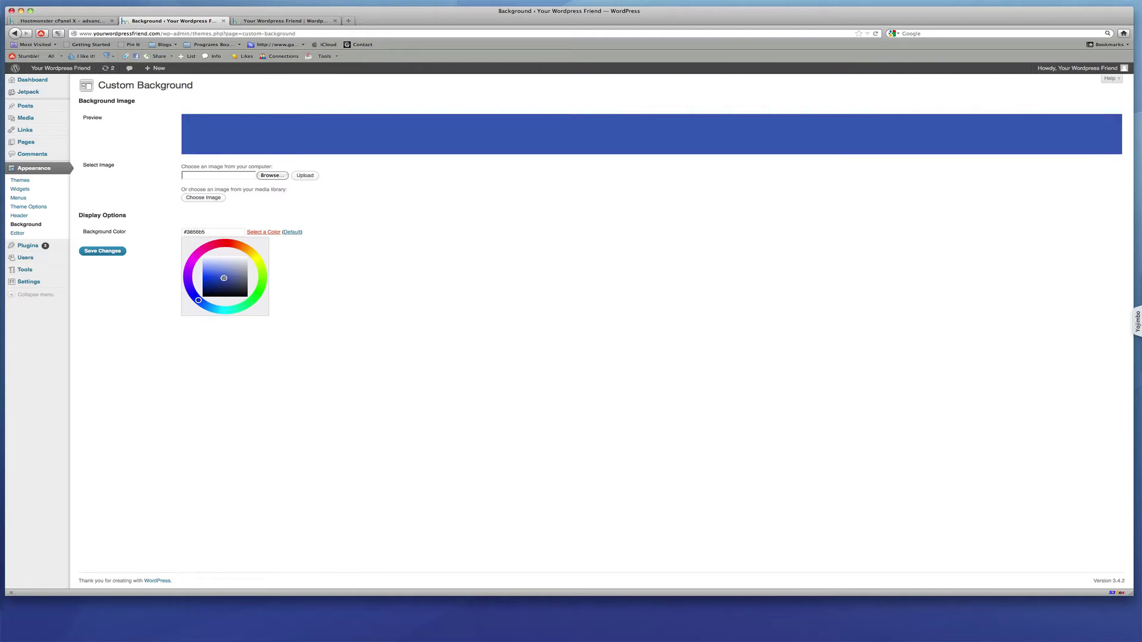
pyautogui.click(129, 253)
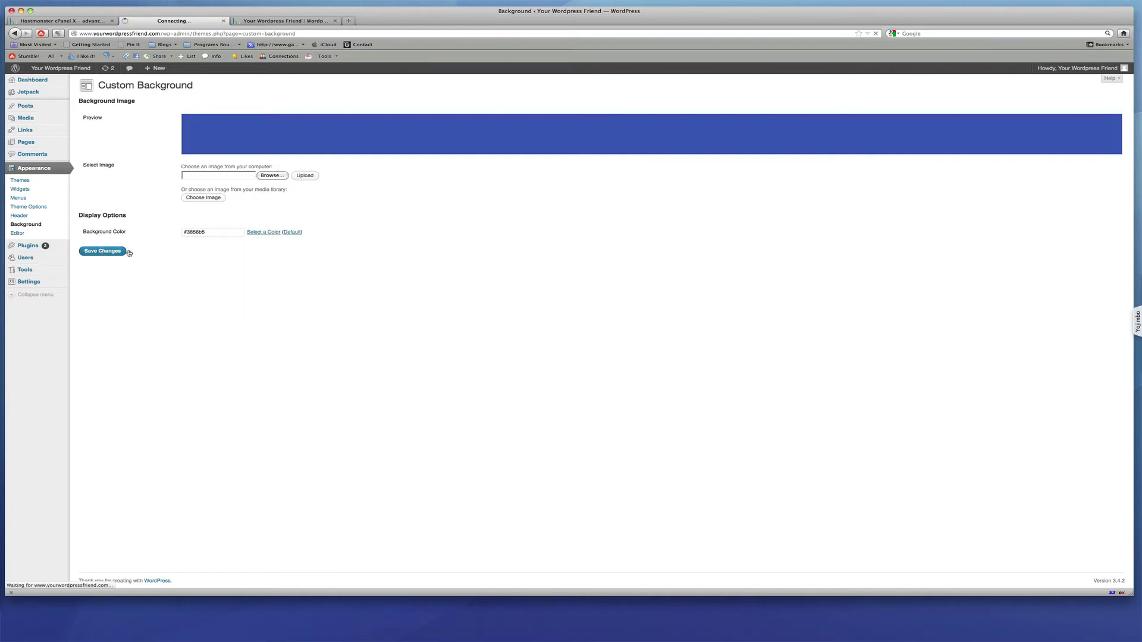
# - Reload the live site to examine the blue background, and return to the background settings
pyautogui.click(273, 21)
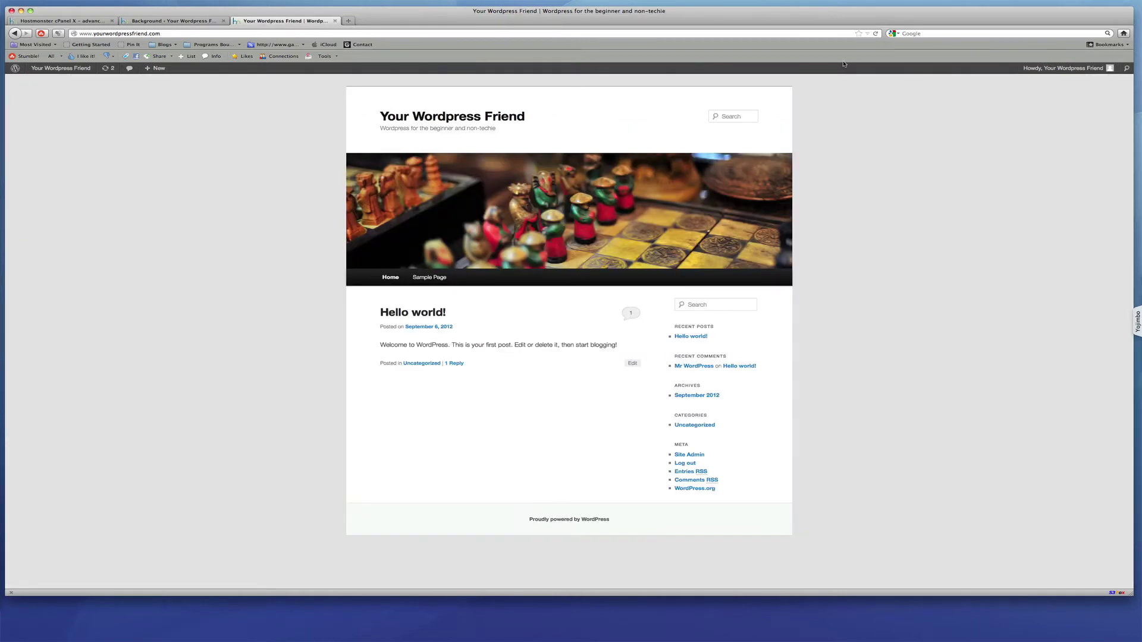
pyautogui.click(876, 33)
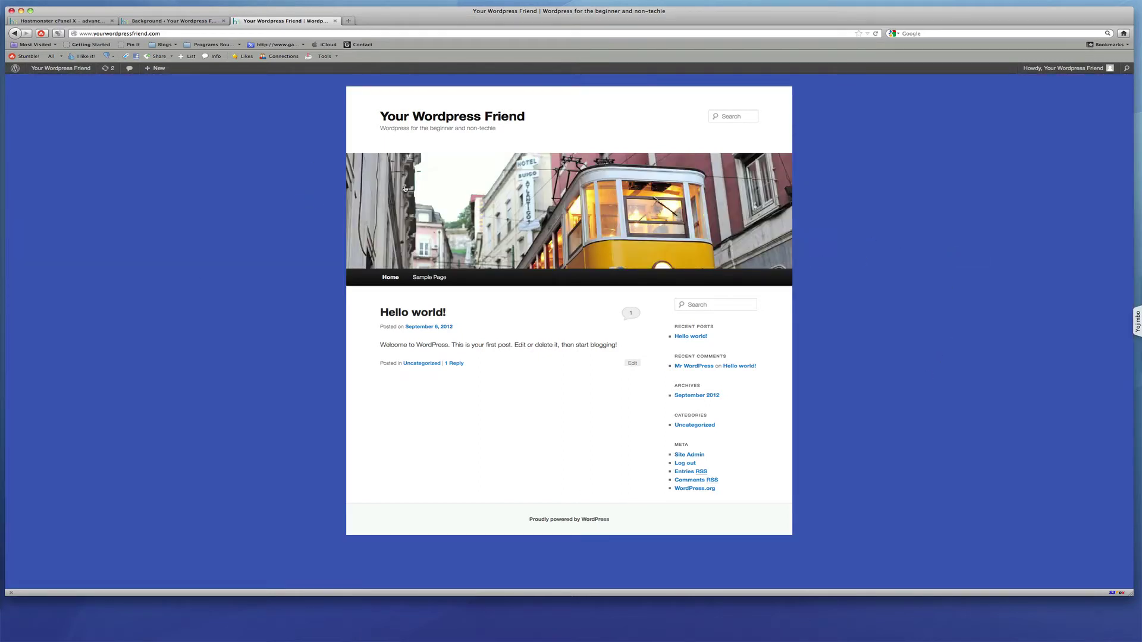
pyautogui.click(206, 21)
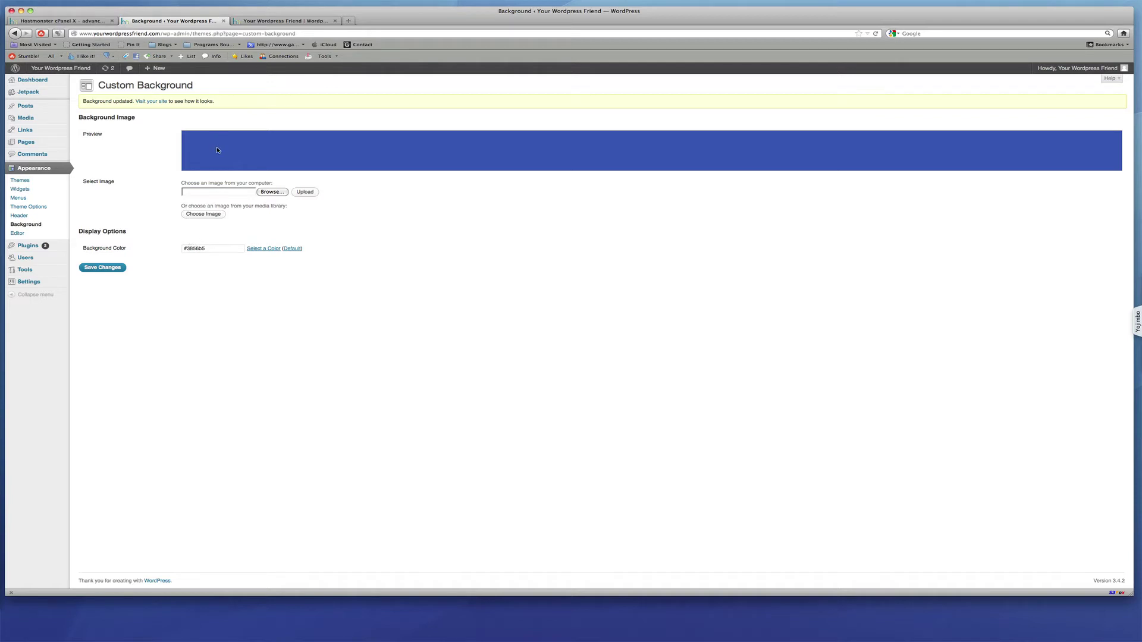
# - Set the site's background color to #509AC9 and save the changes
pyautogui.click(268, 250)
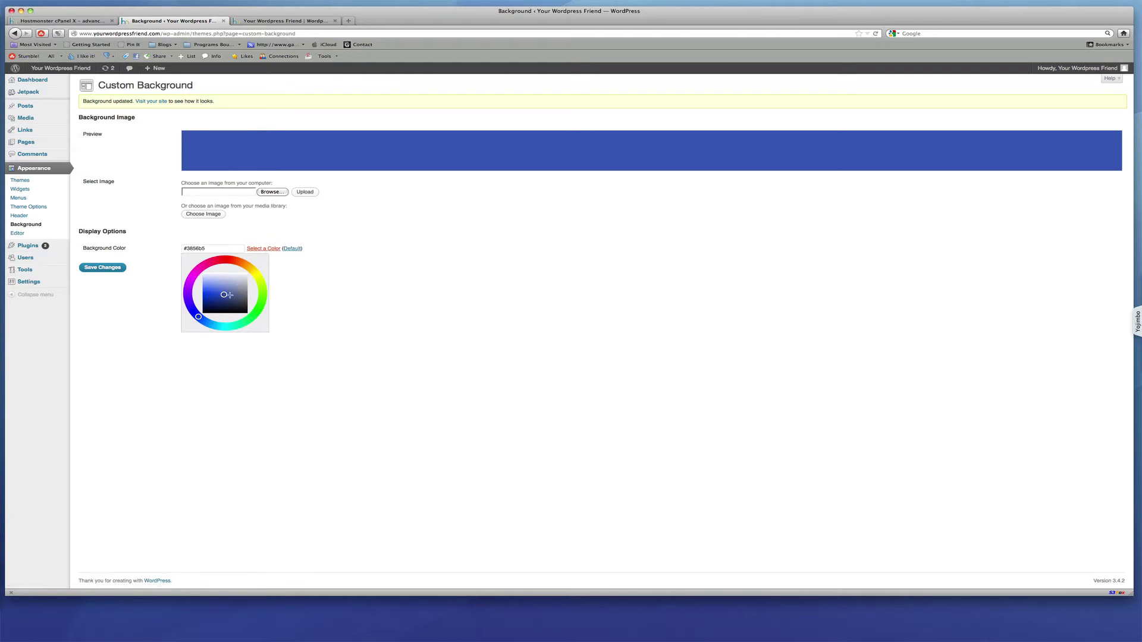
pyautogui.moveTo(223, 295)
pyautogui.mouseDown()
pyautogui.moveTo(225, 248)
pyautogui.moveTo(208, 231)
pyautogui.mouseUp()
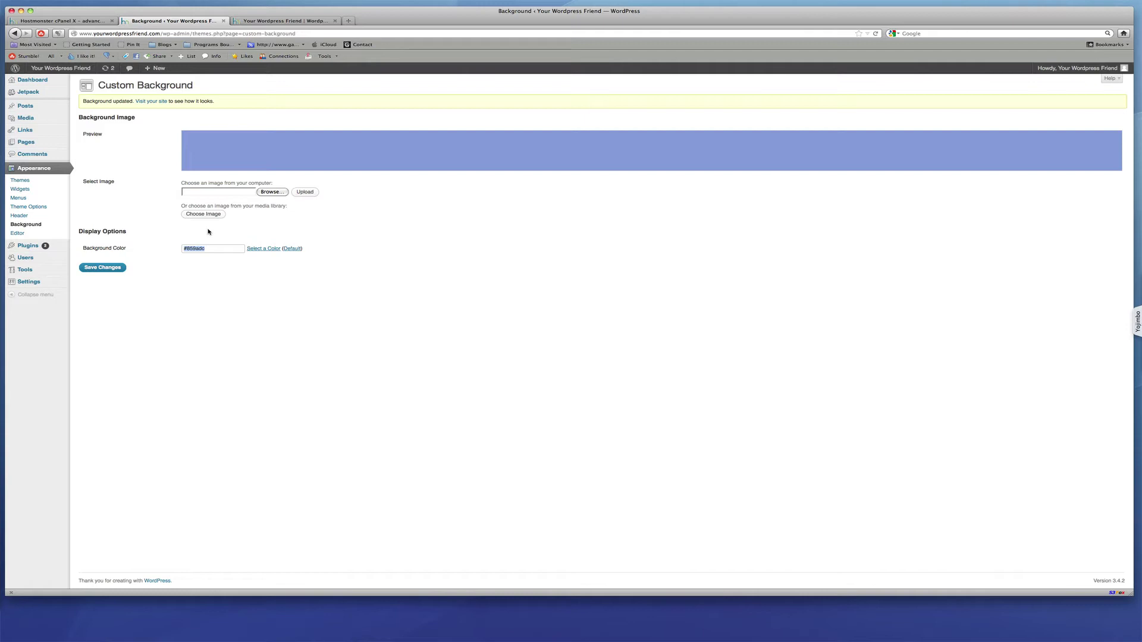
pyautogui.write('#509AC')
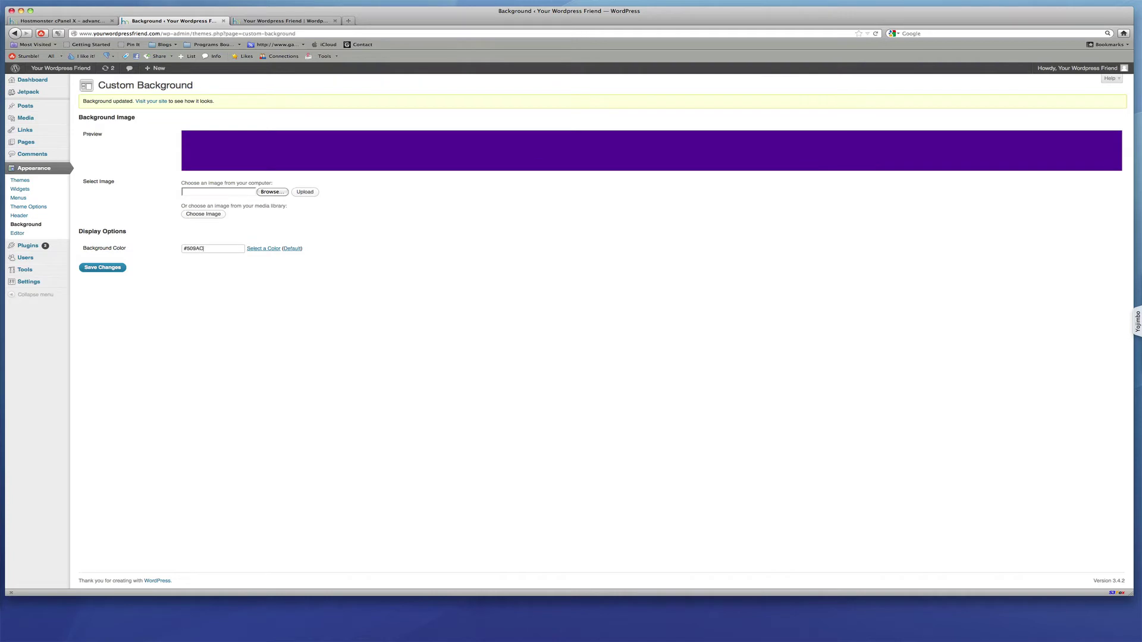
pyautogui.write('9')
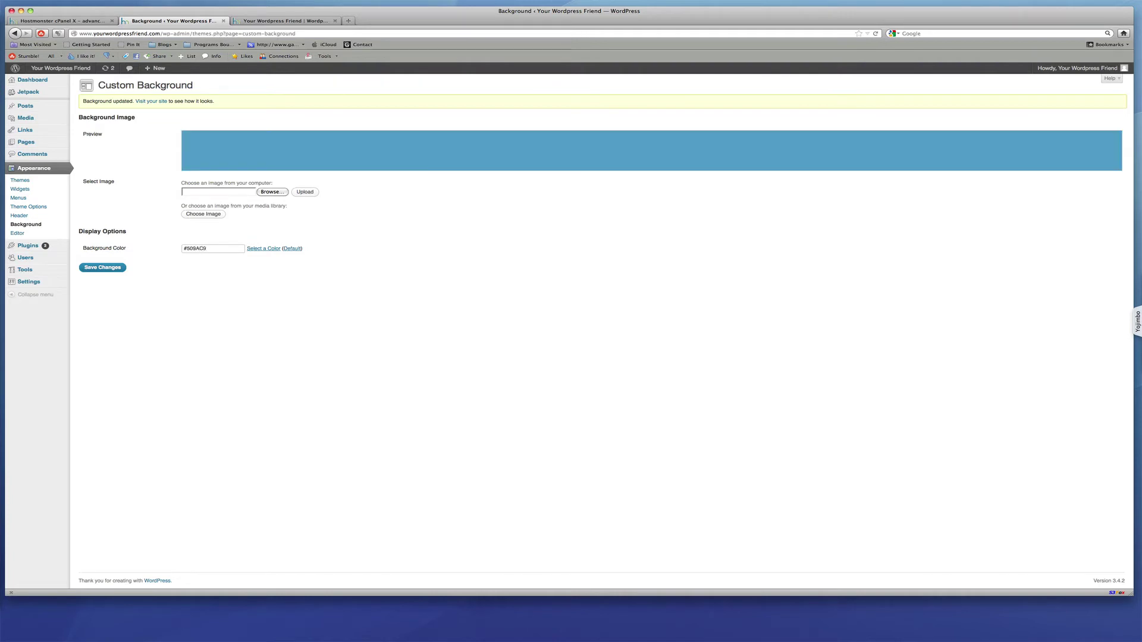
pyautogui.click(117, 268)
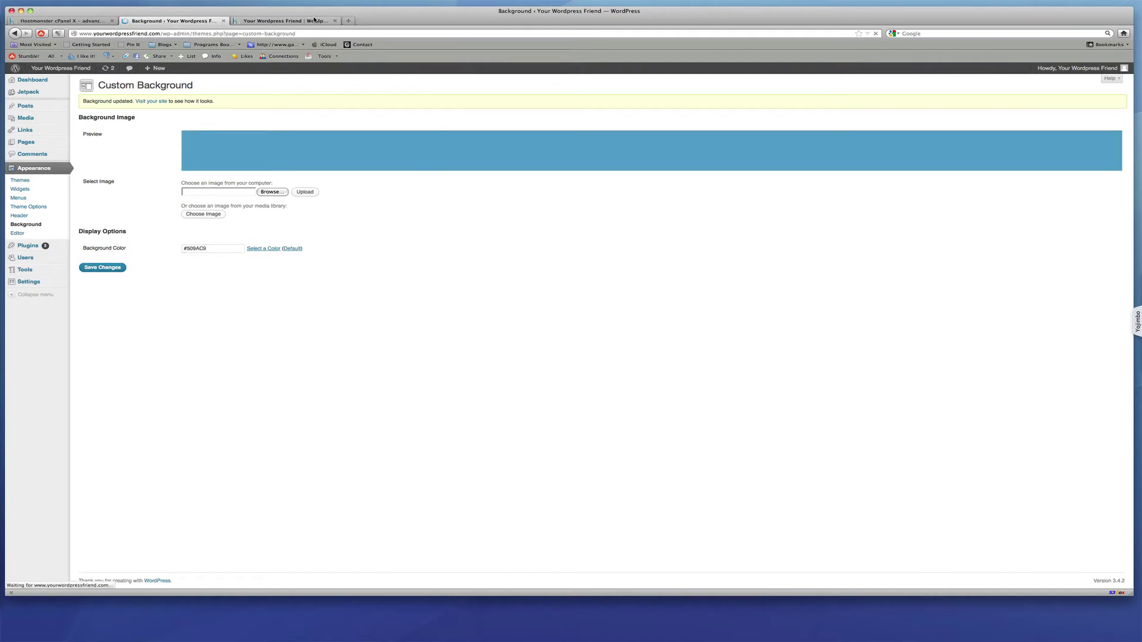
# - Reload the live site to examine the #509AC9 background, and return to the background settings
pyautogui.hotkey('ctrl', 'Tab')
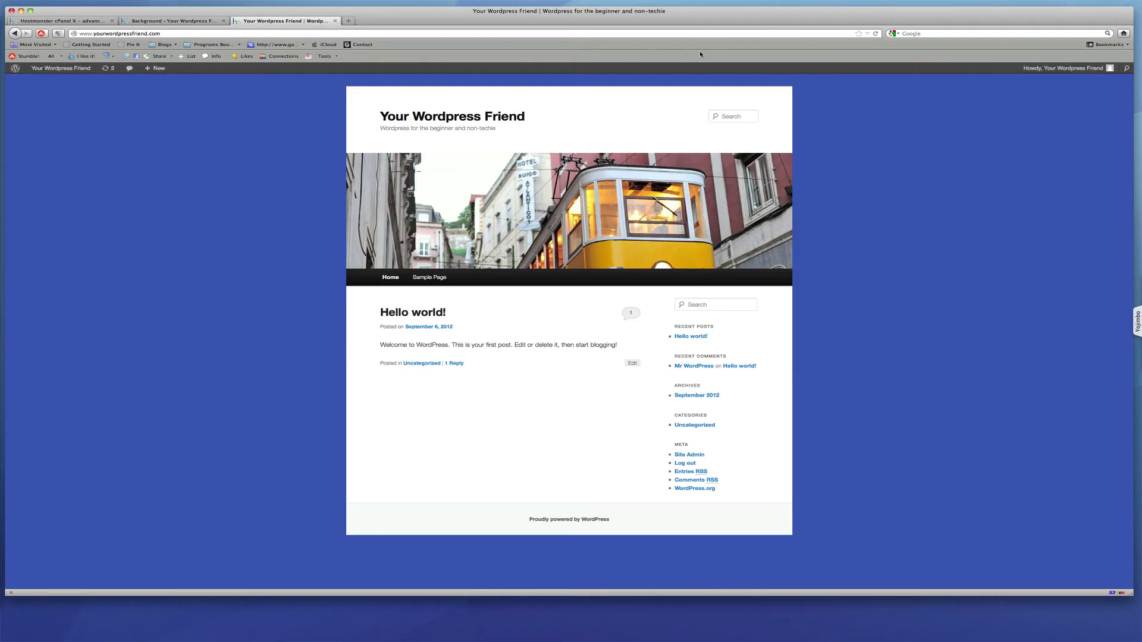
pyautogui.click(876, 34)
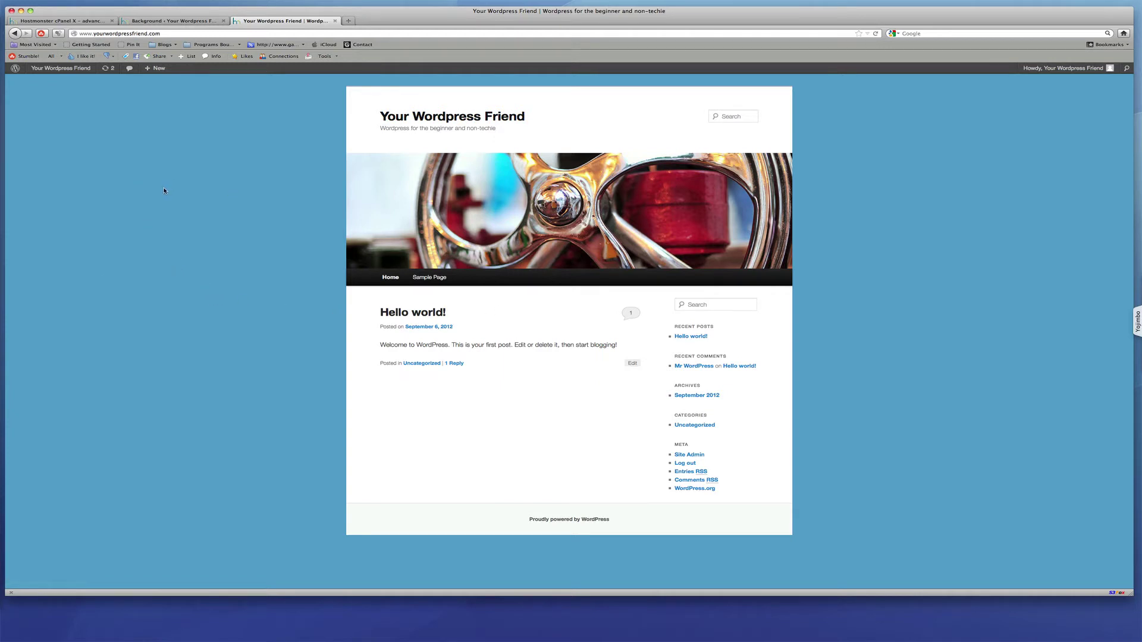
pyautogui.click(149, 22)
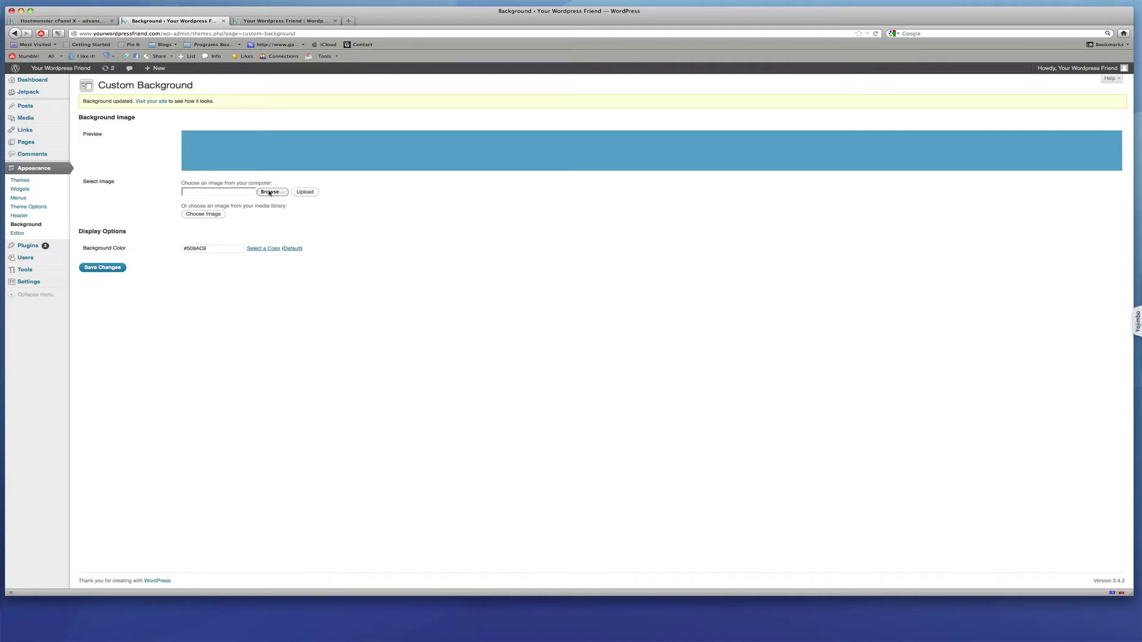
# - Upload Wordpress Logo Header.jpg from the Images For YourWPCoach folder as the background image and save the changes
pyautogui.click(269, 192)
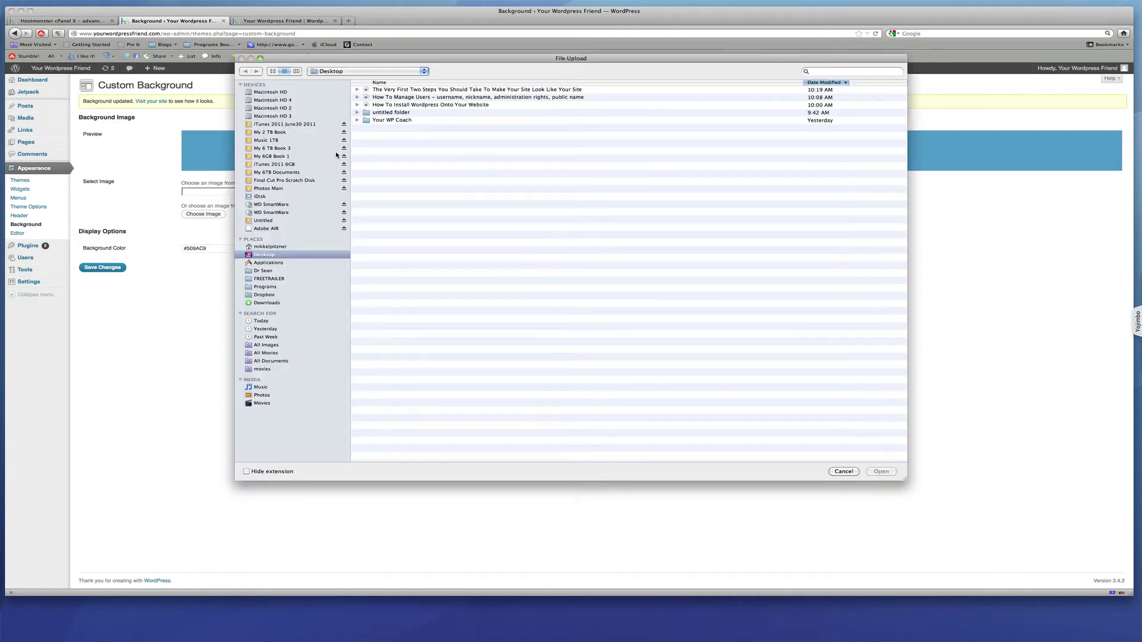
pyautogui.click(357, 120)
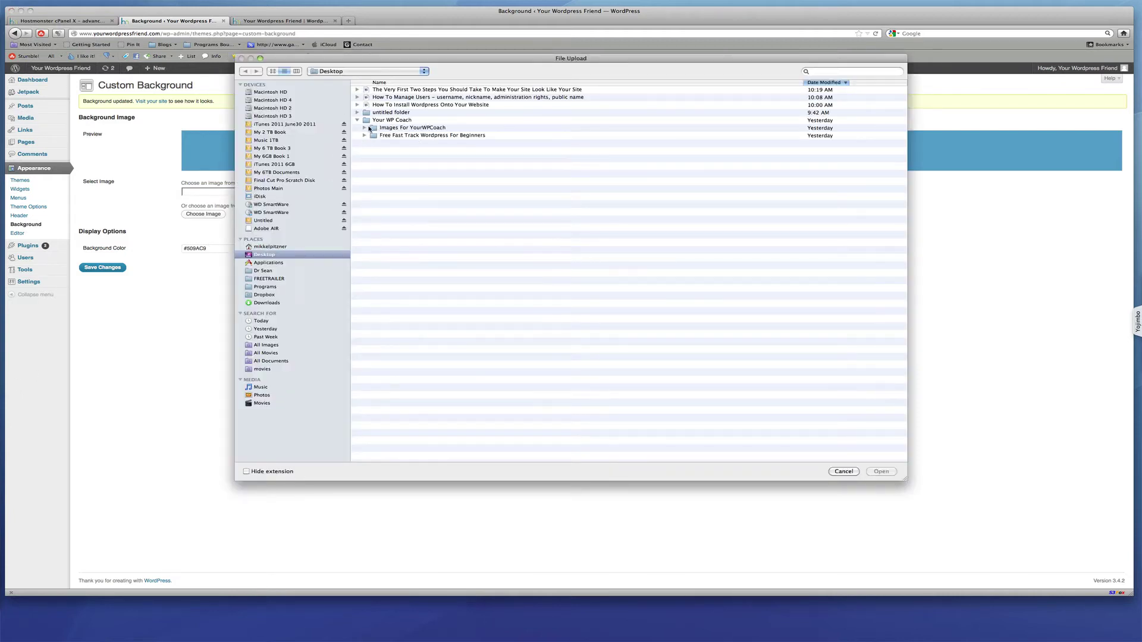
pyautogui.click(364, 127)
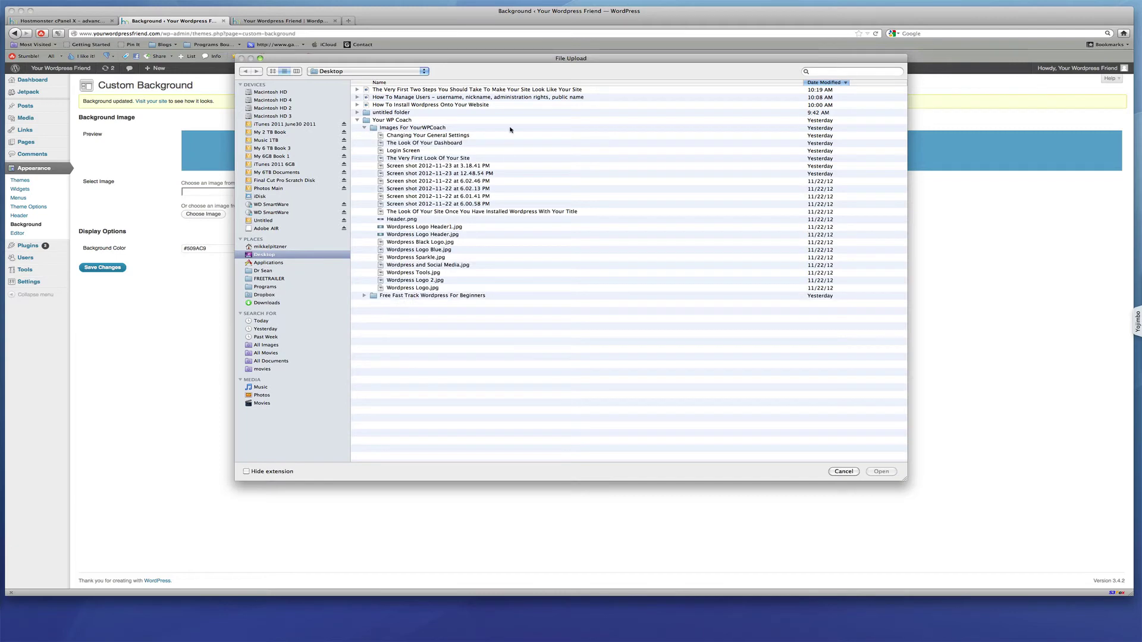
pyautogui.click(428, 235)
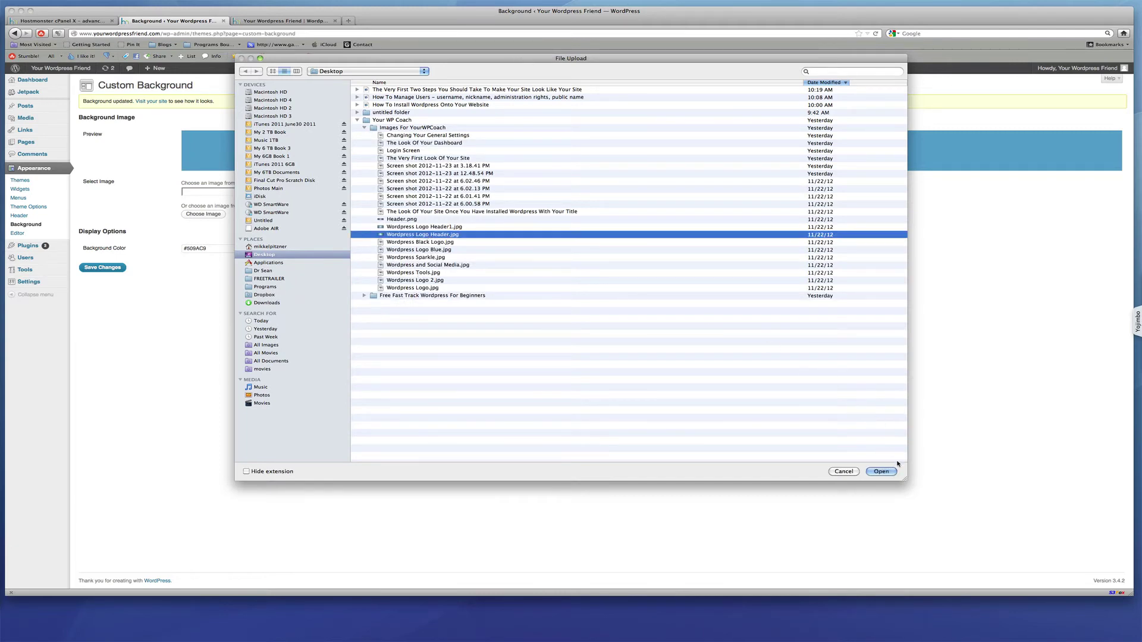
pyautogui.click(881, 471)
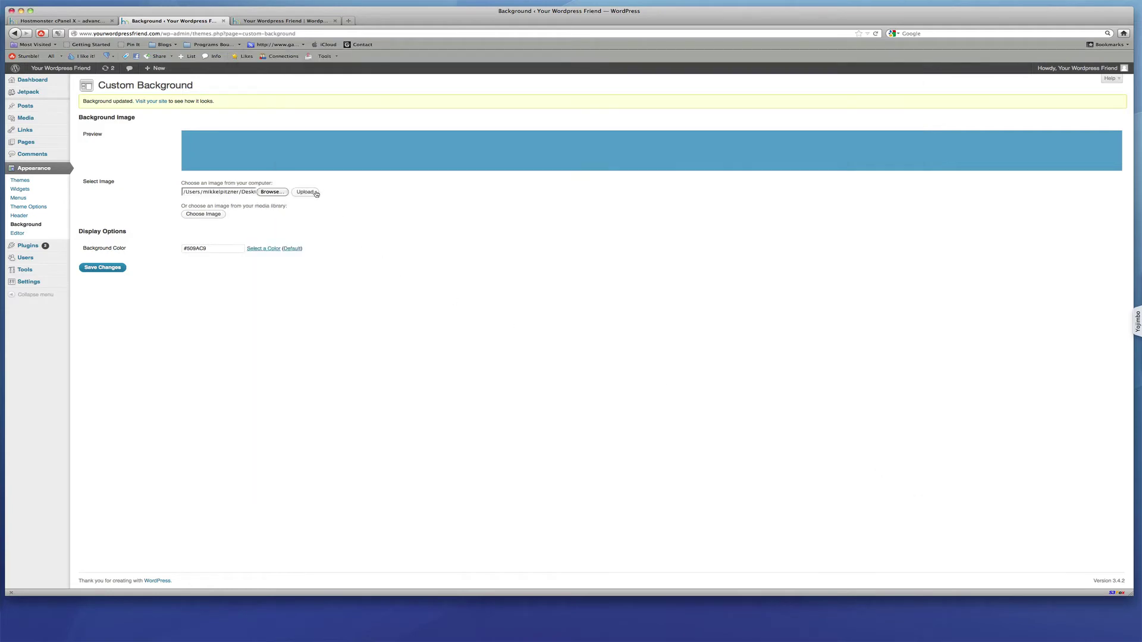
pyautogui.click(306, 192)
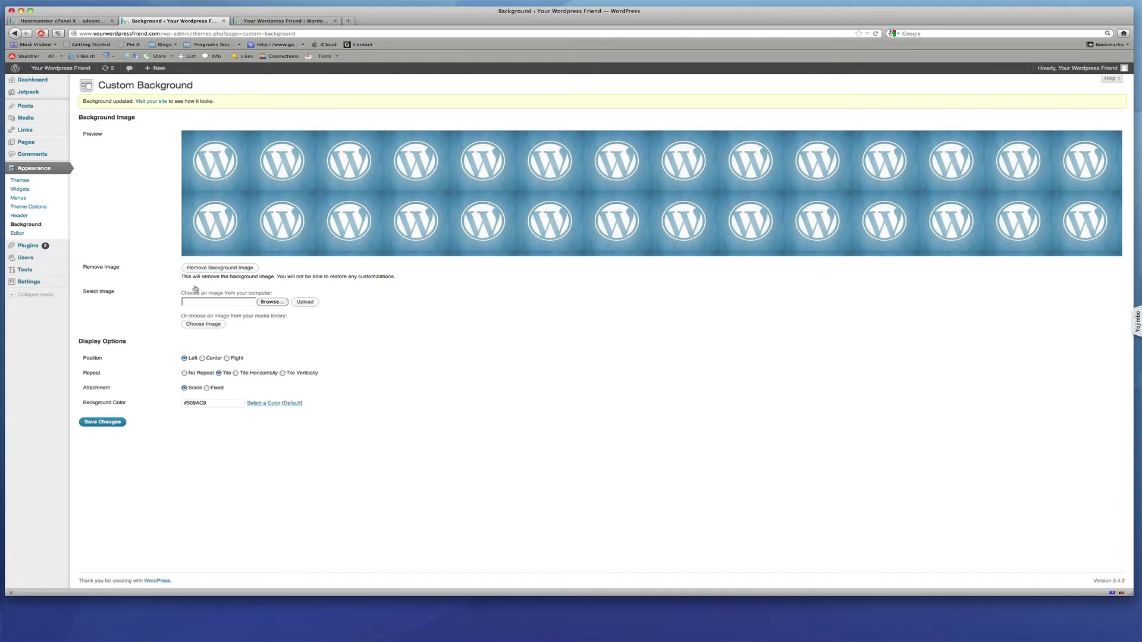
pyautogui.click(108, 424)
# - Reload the live site to examine the tiled background image, and return to the background settings
pyautogui.hotkey('ctrl', 'Tab')
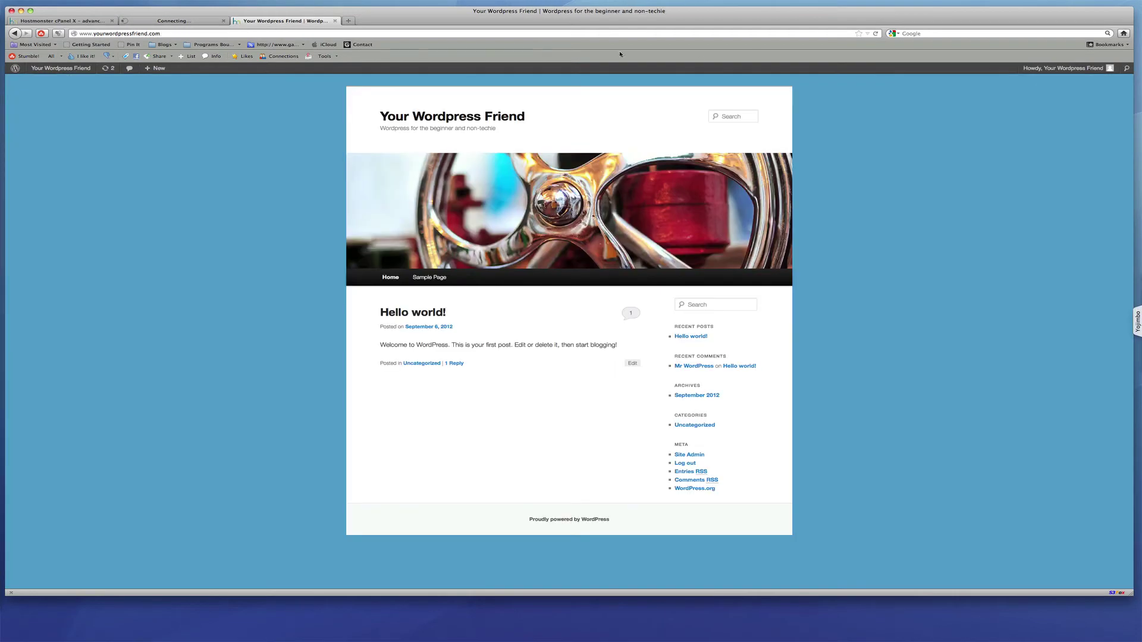
pyautogui.click(876, 34)
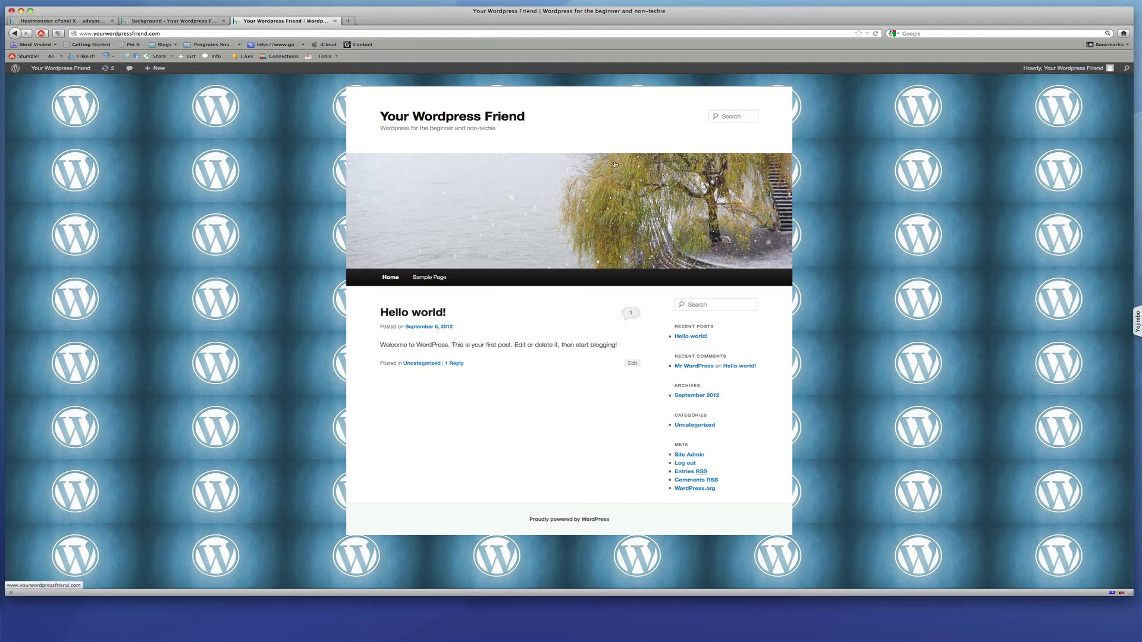
pyautogui.click(176, 23)
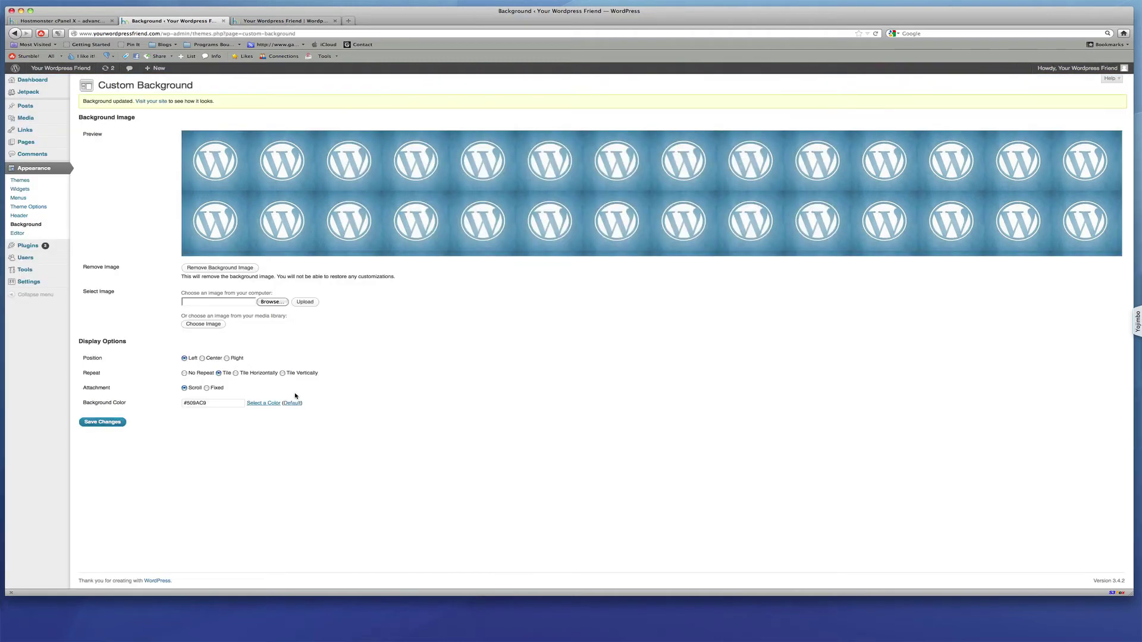
# - Set the background image to No Repeat and save the changes, comparing with the tiled version on the live site
pyautogui.click(184, 373)
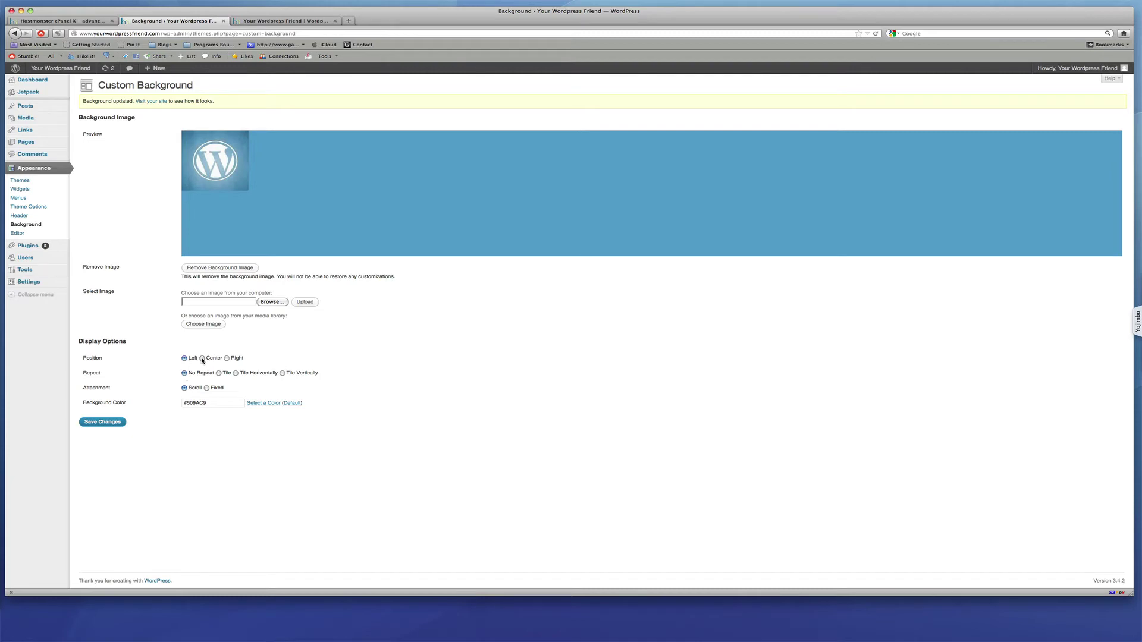
pyautogui.click(279, 20)
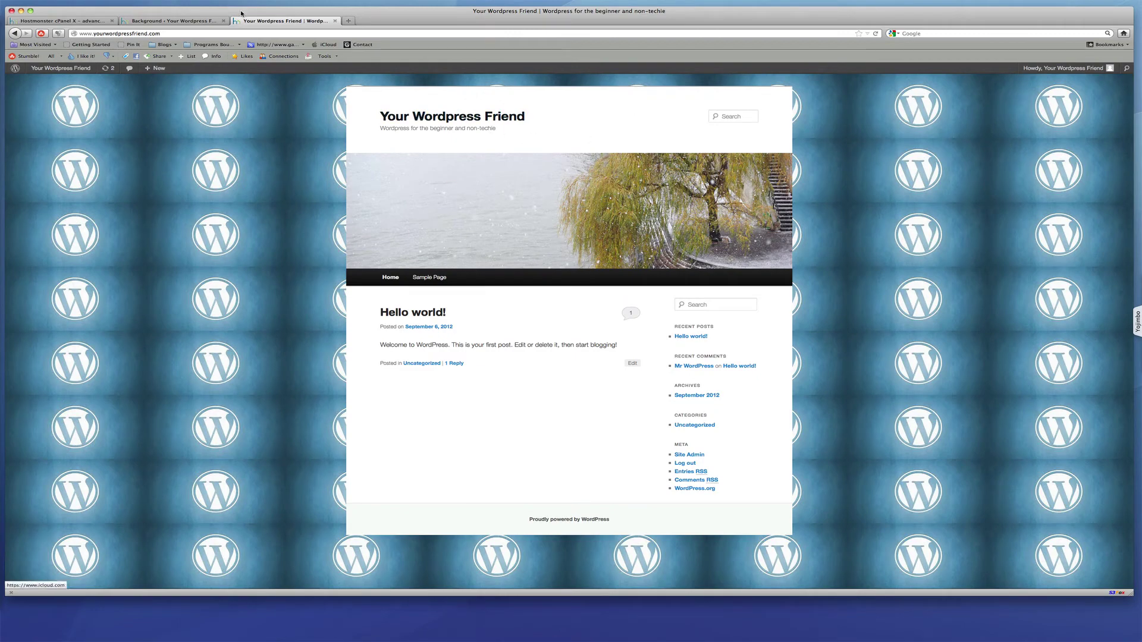
pyautogui.click(172, 23)
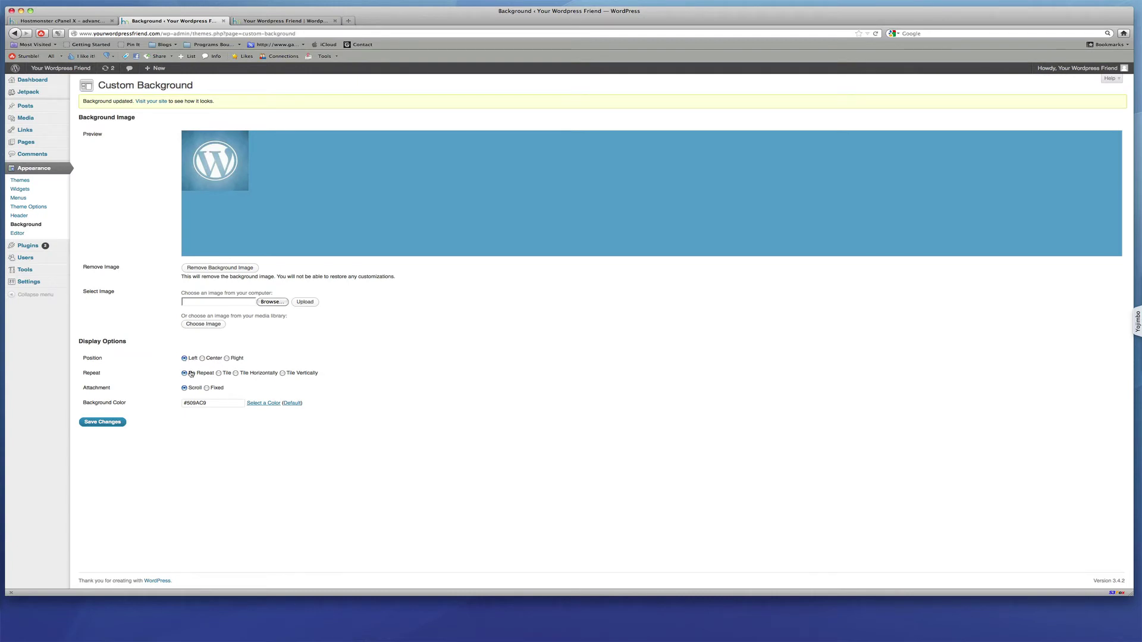
pyautogui.click(110, 424)
# - Reload the live site, capture a screenshot of the page with the non-repeating background image, and return to the background settings
pyautogui.click(301, 22)
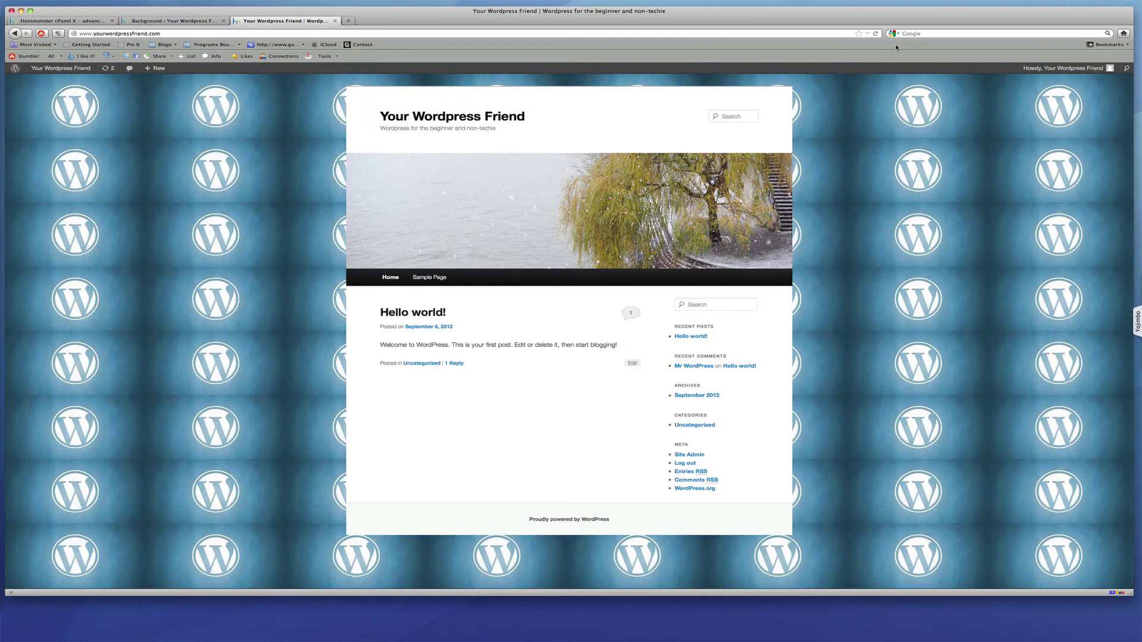
pyautogui.click(877, 34)
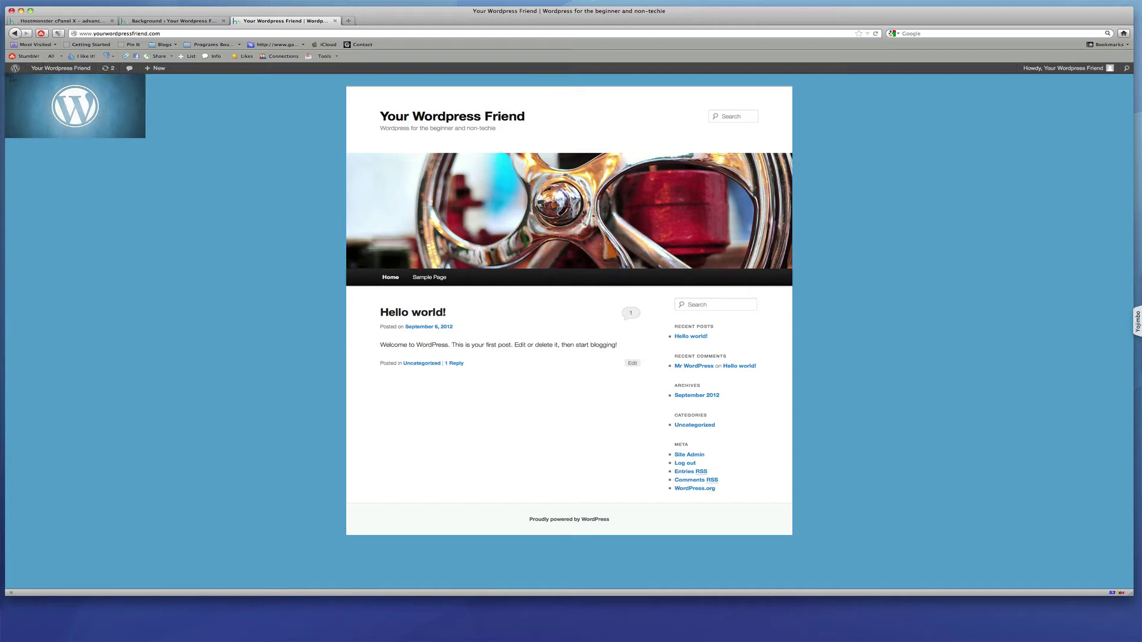
pyautogui.moveTo(6, 74); pyautogui.dragTo(903, 580)
pyautogui.click(173, 21)
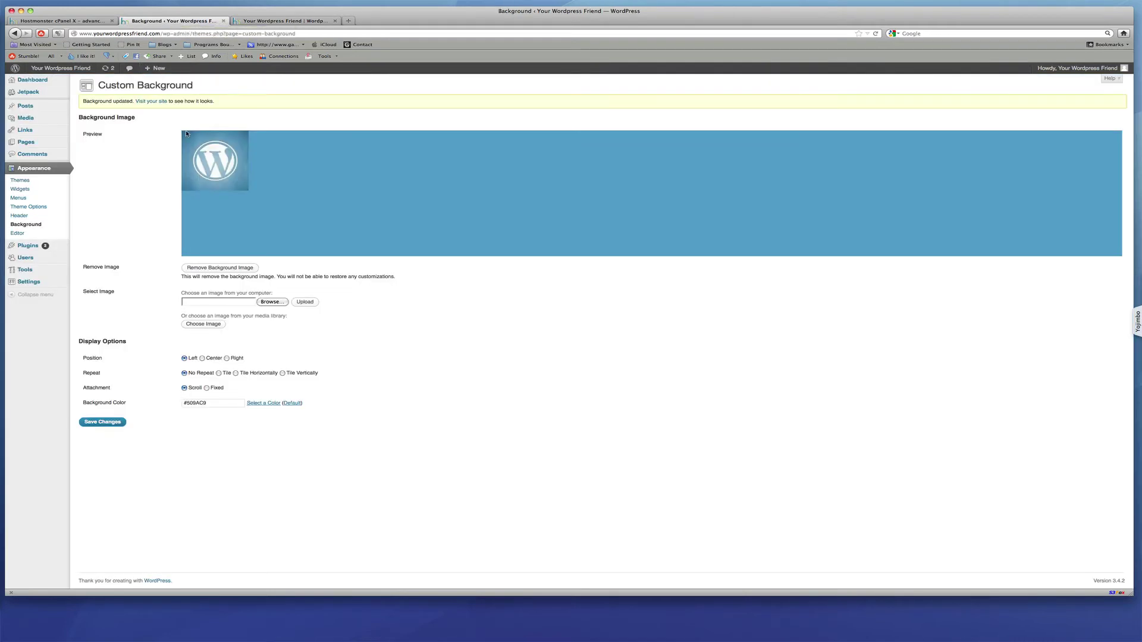
# - Set the background image to Tile, save the changes, and capture a screenshot of the reloaded live site
pyautogui.click(219, 373)
pyautogui.click(115, 422)
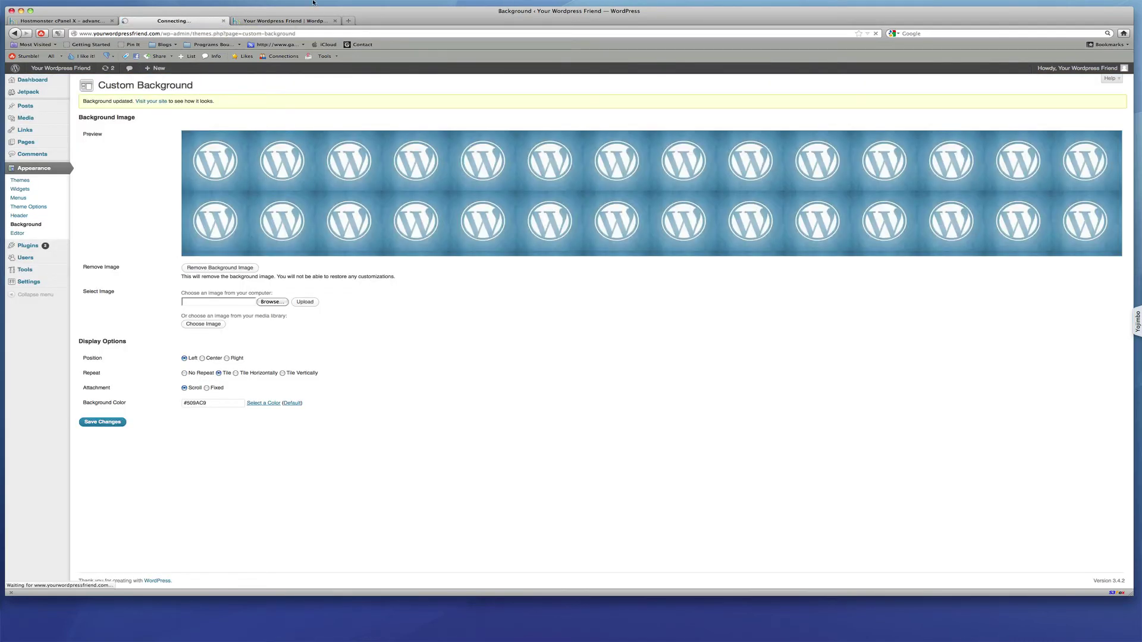
pyautogui.click(289, 23)
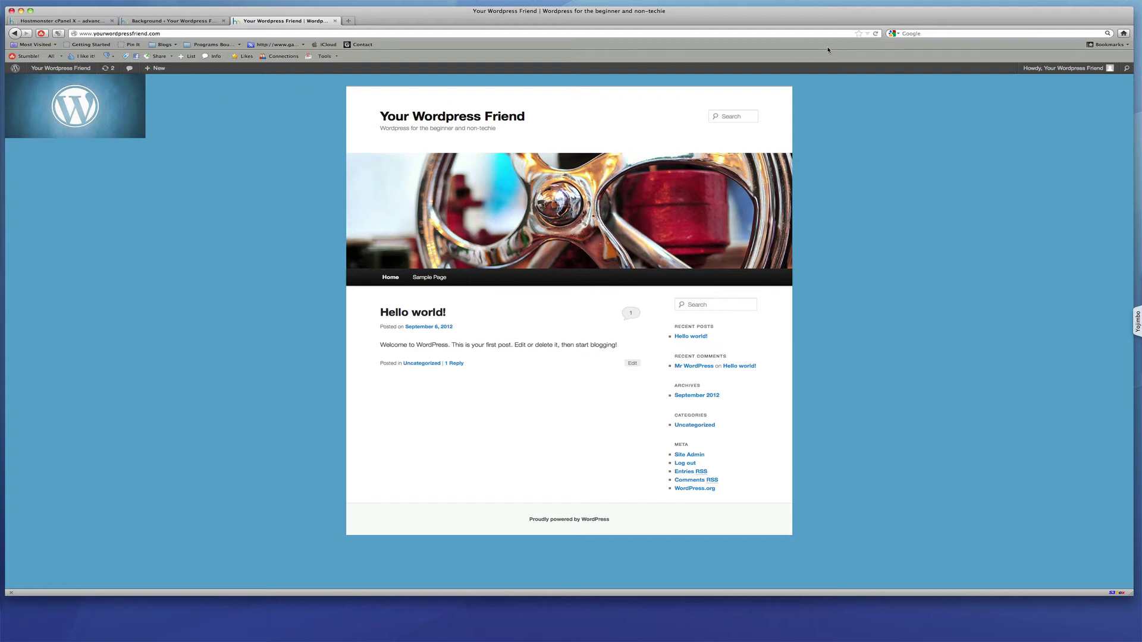
pyautogui.click(875, 34)
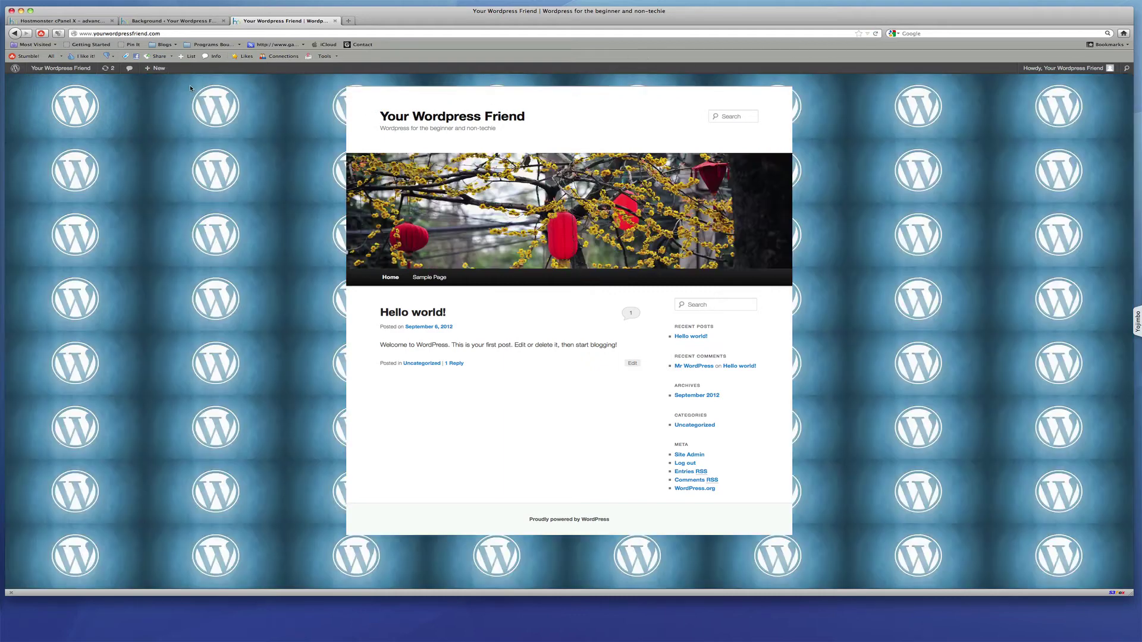
pyautogui.press('super+shift+4')
pyautogui.moveTo(13, 75); pyautogui.dragTo(1128, 589)
pyautogui.click(211, 20)
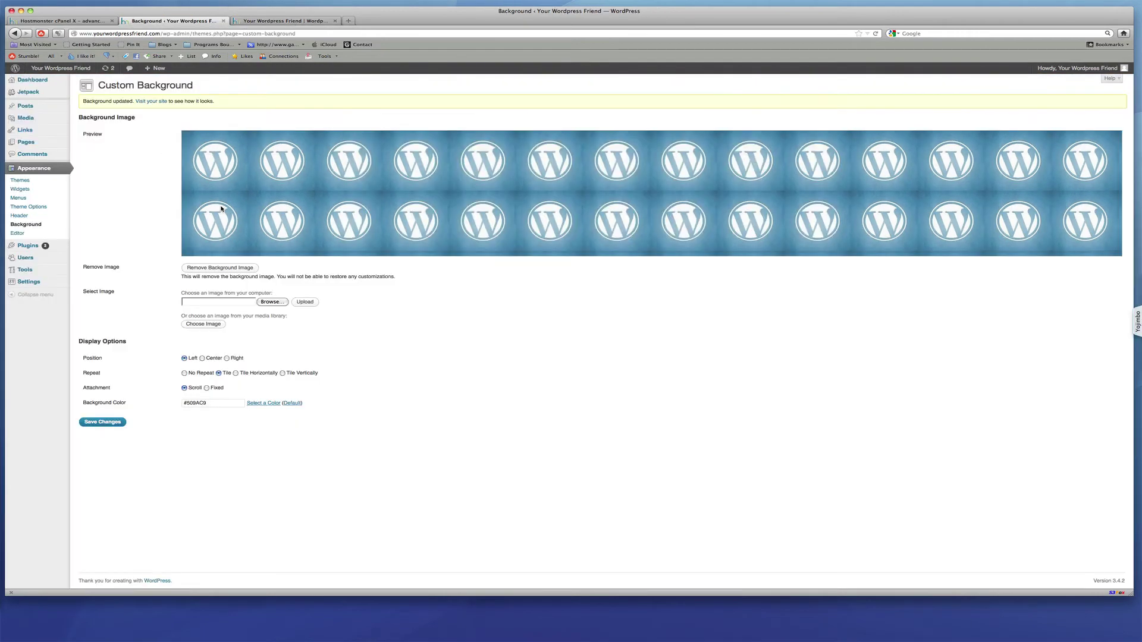
# - Set the background image to Tile Horizontally, save the changes, and examine the reloaded live site
pyautogui.click(236, 373)
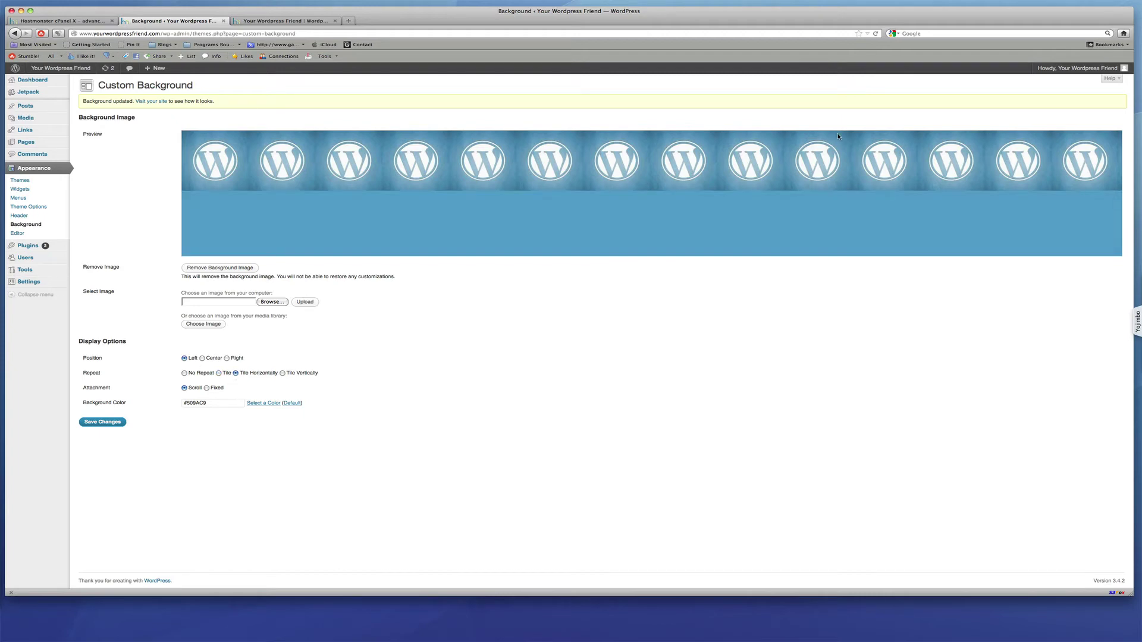
pyautogui.click(102, 421)
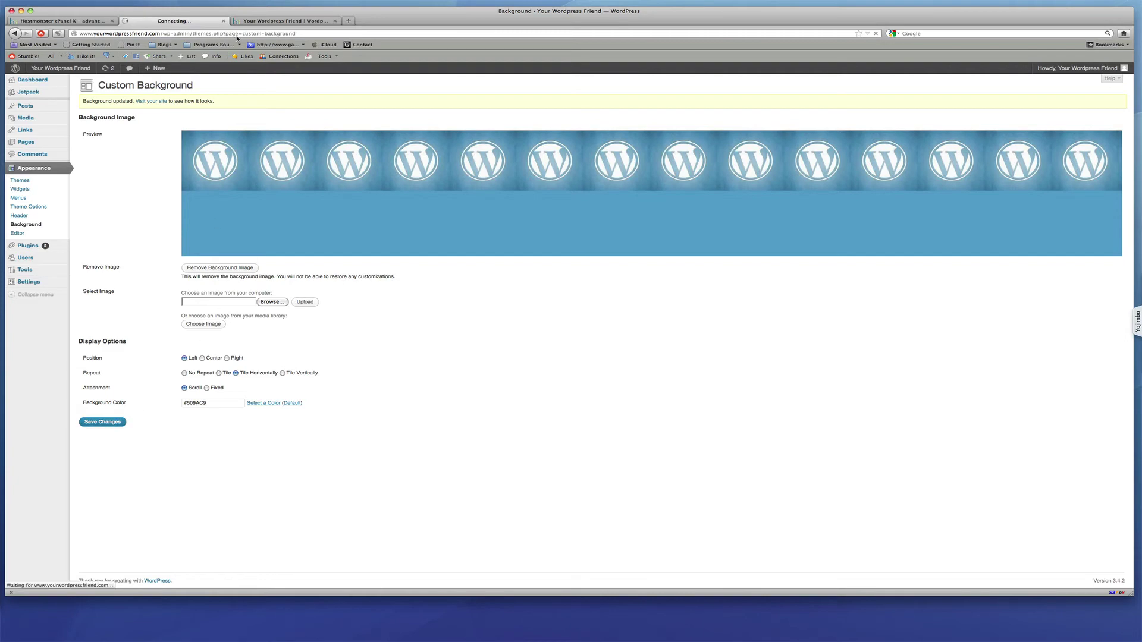
pyautogui.click(265, 24)
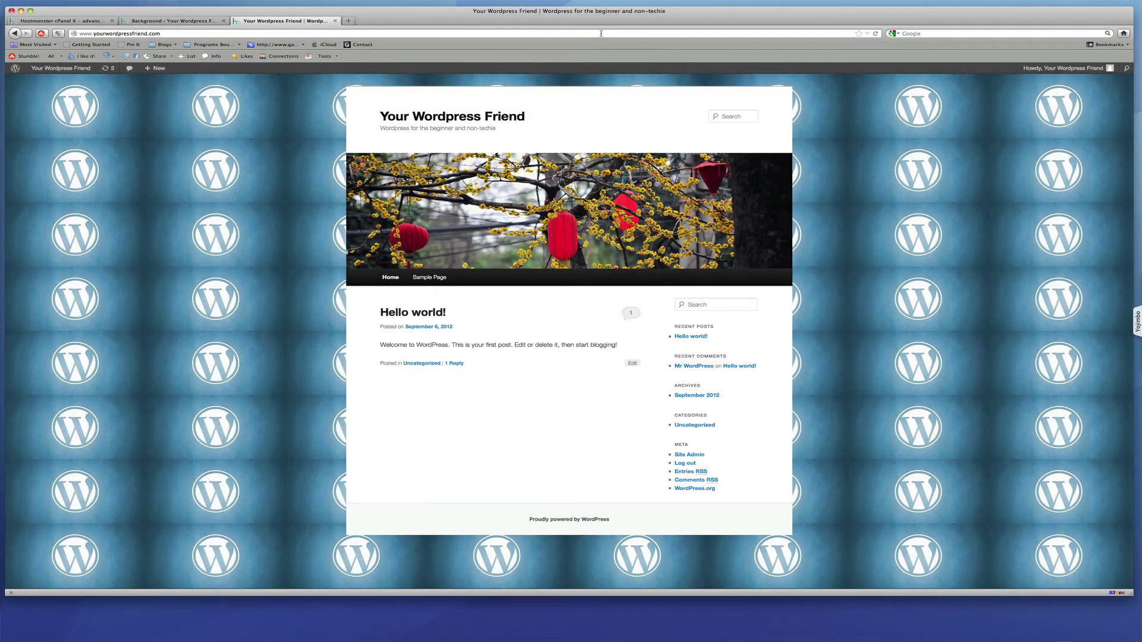
pyautogui.click(876, 34)
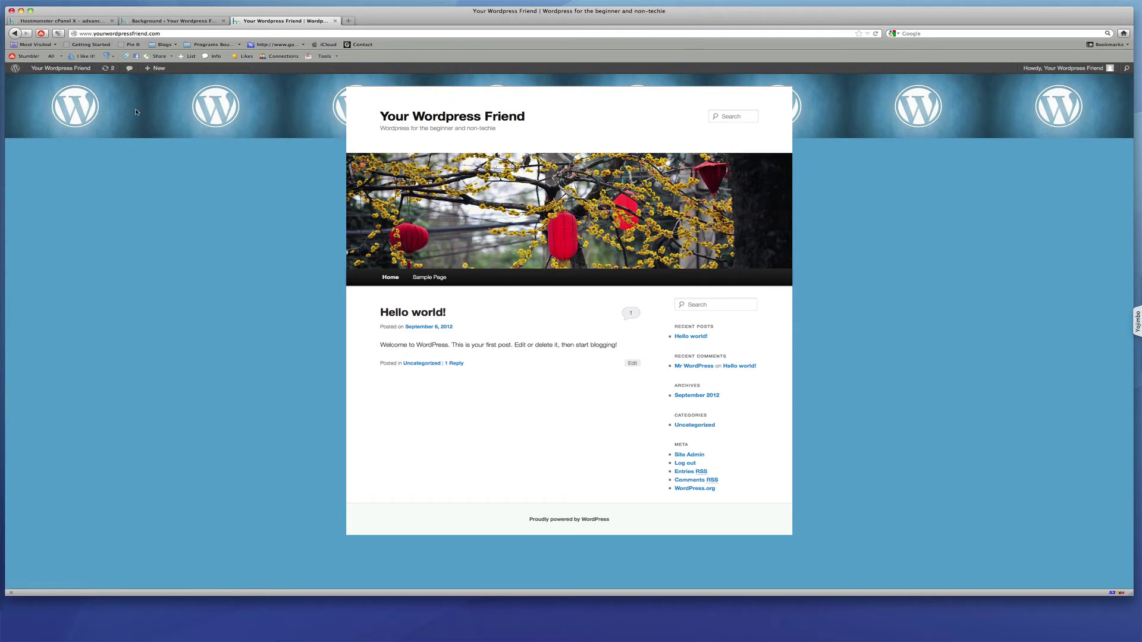
pyautogui.click(184, 21)
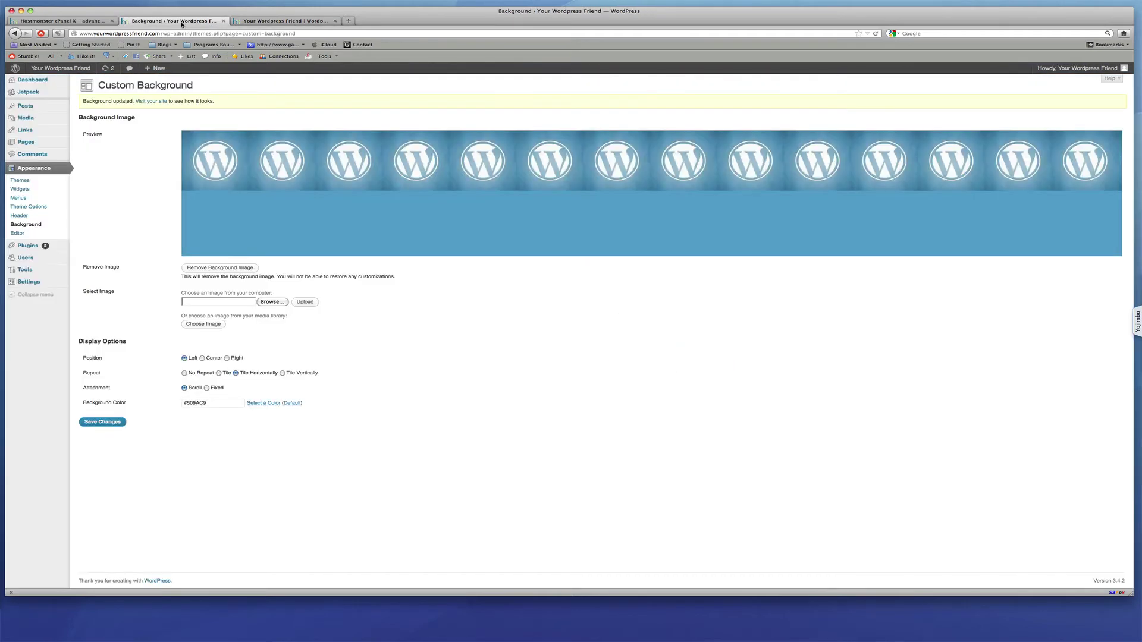
# - Set the background image to Tile Vertically, save the changes, and capture a screenshot of the reloaded live site
pyautogui.click(284, 374)
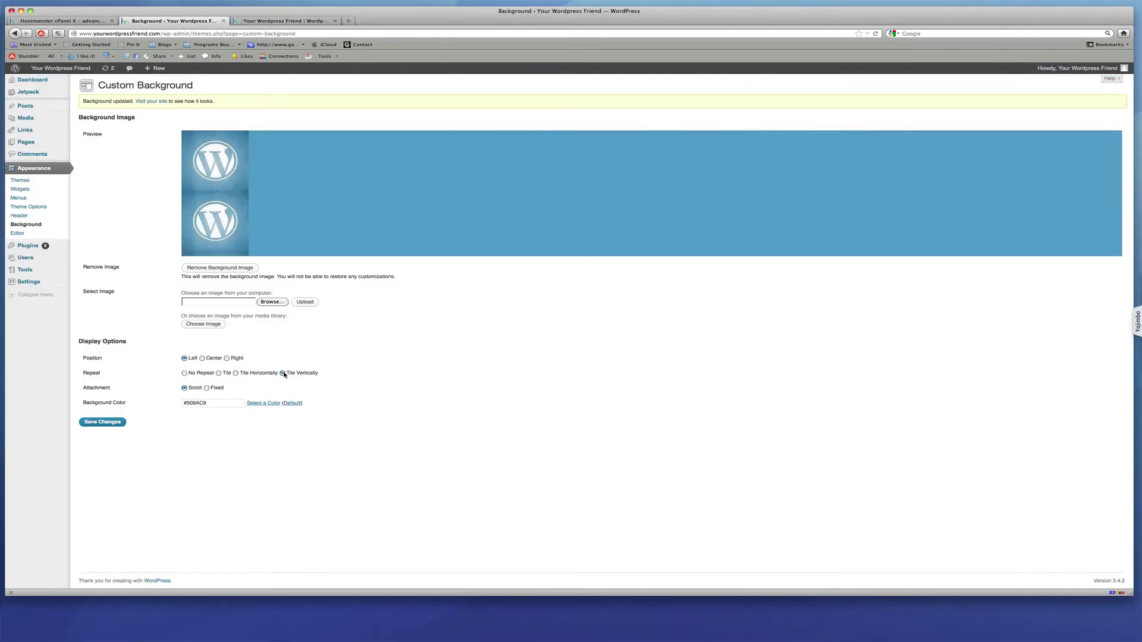
pyautogui.click(106, 421)
pyautogui.click(300, 23)
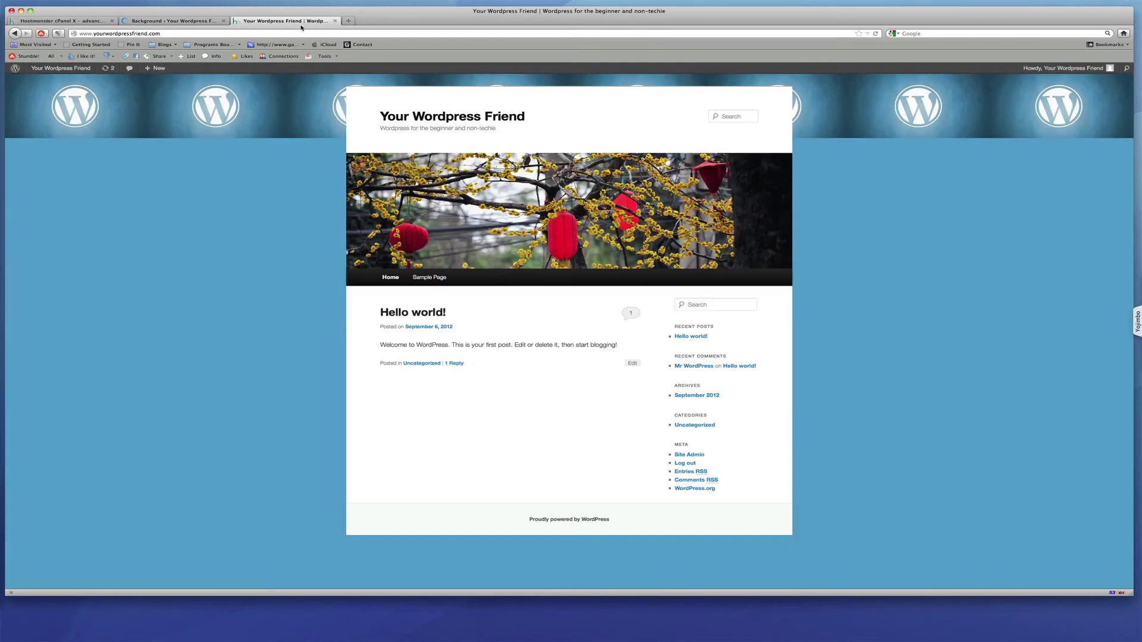
pyautogui.click(875, 33)
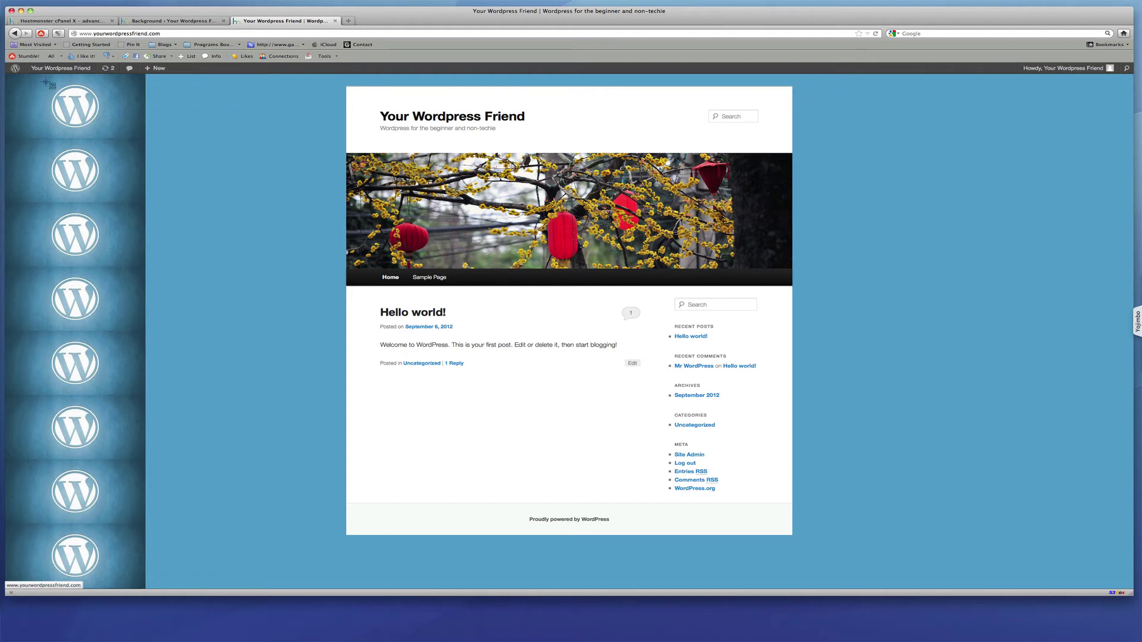
pyautogui.moveTo(6, 74); pyautogui.dragTo(1077, 584)
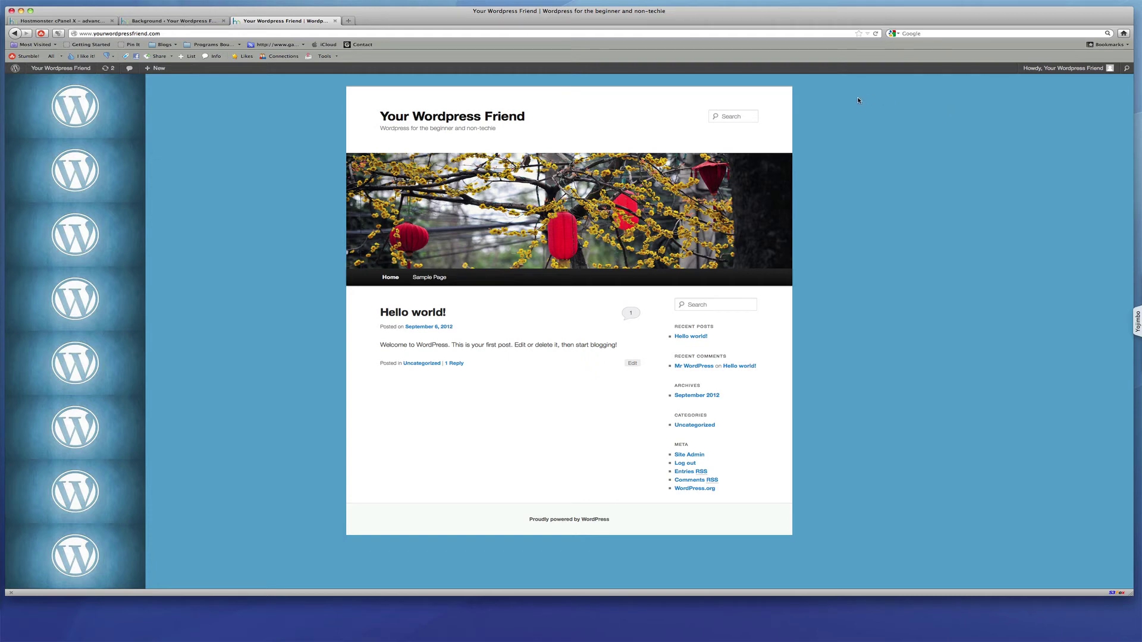
pyautogui.click(200, 21)
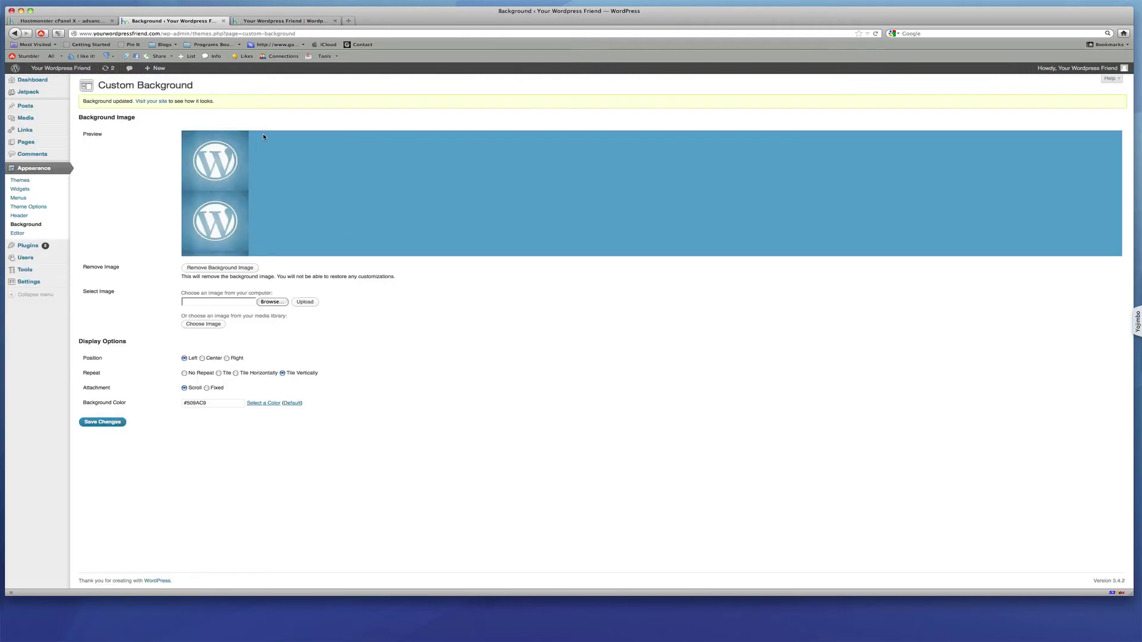
# - Set the background image back to Tile Horizontally, save the changes, and capture a screenshot of the reloaded live site
pyautogui.click(240, 374)
pyautogui.click(112, 422)
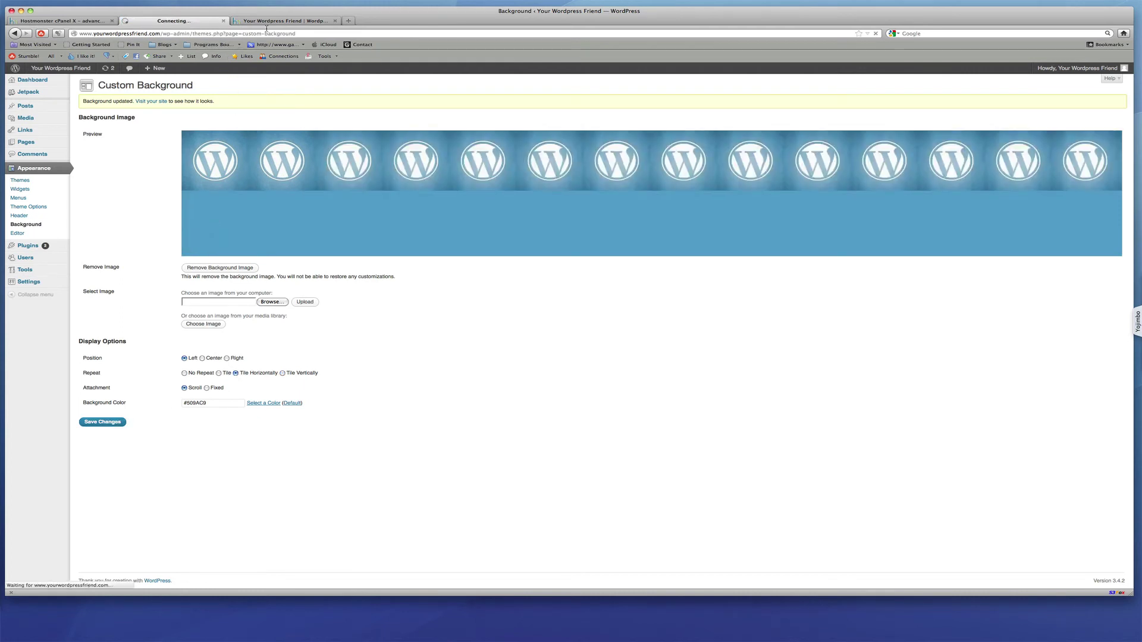
pyautogui.click(284, 21)
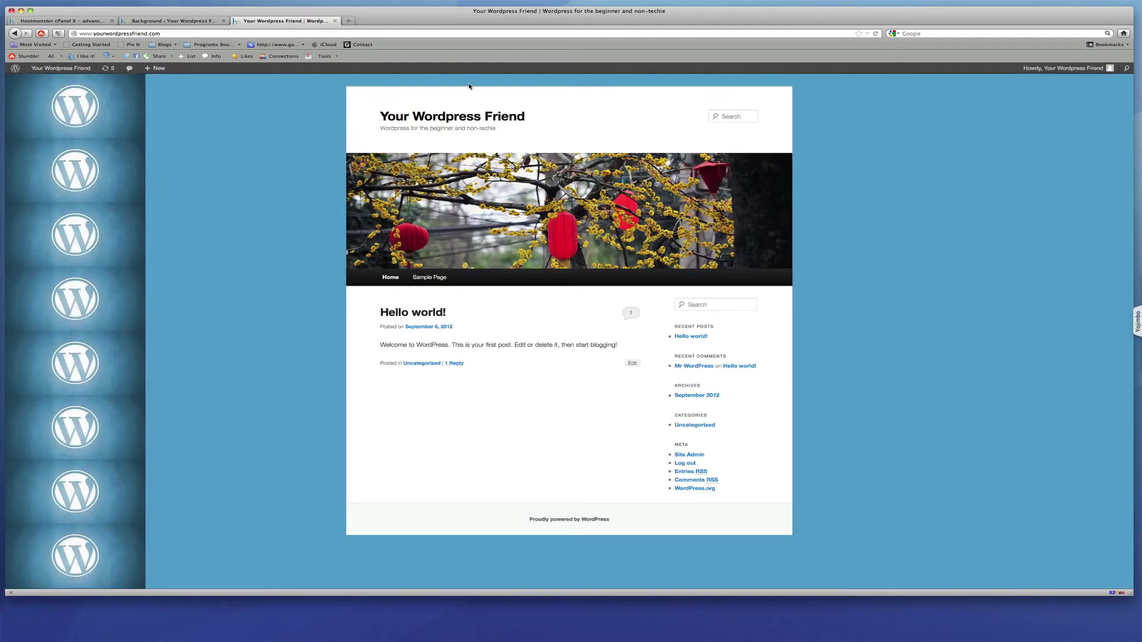
pyautogui.click(876, 33)
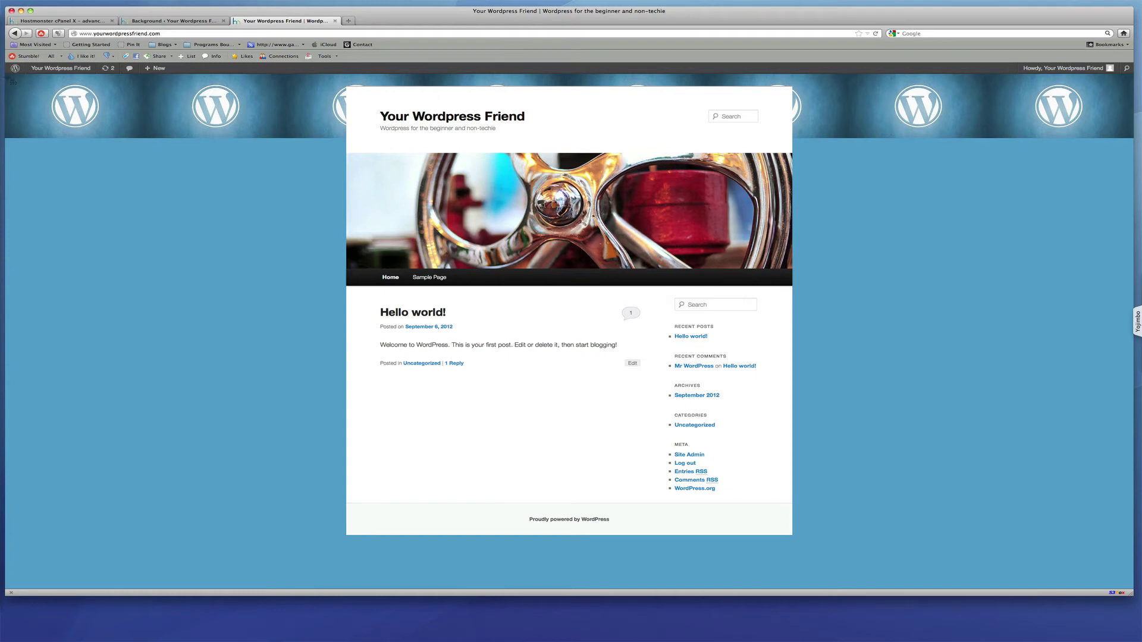
pyautogui.moveTo(9, 76); pyautogui.dragTo(1129, 570)
pyautogui.click(180, 20)
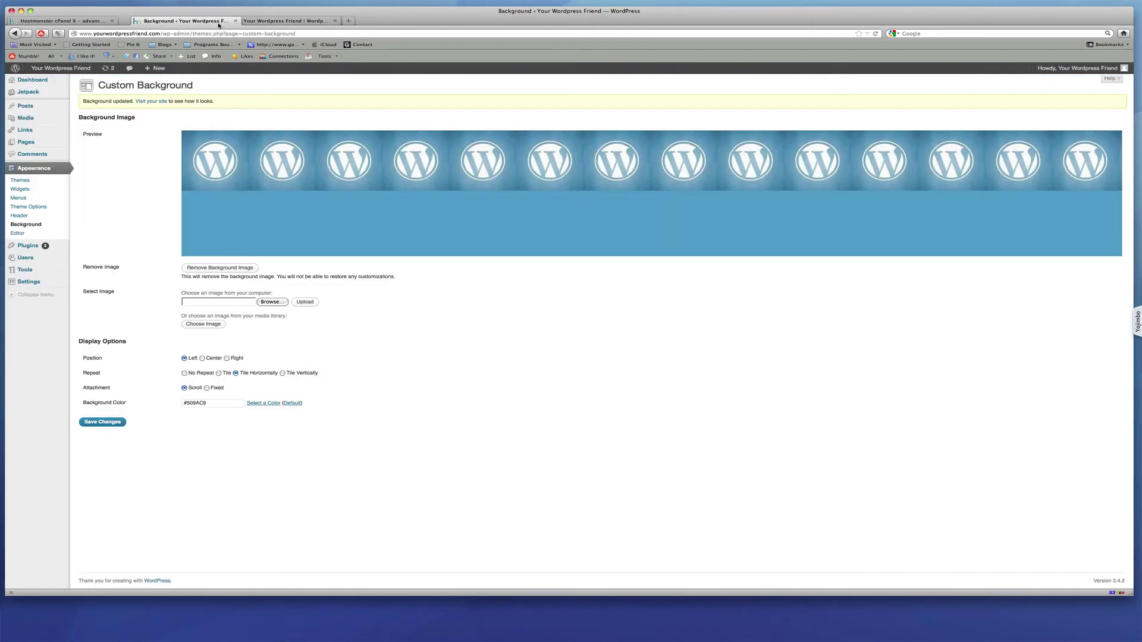
# - Try to upload Wordpress Logo 2.jpg from the Images For YourWPCoach folder as the background image and save the changes
pyautogui.click(271, 302)
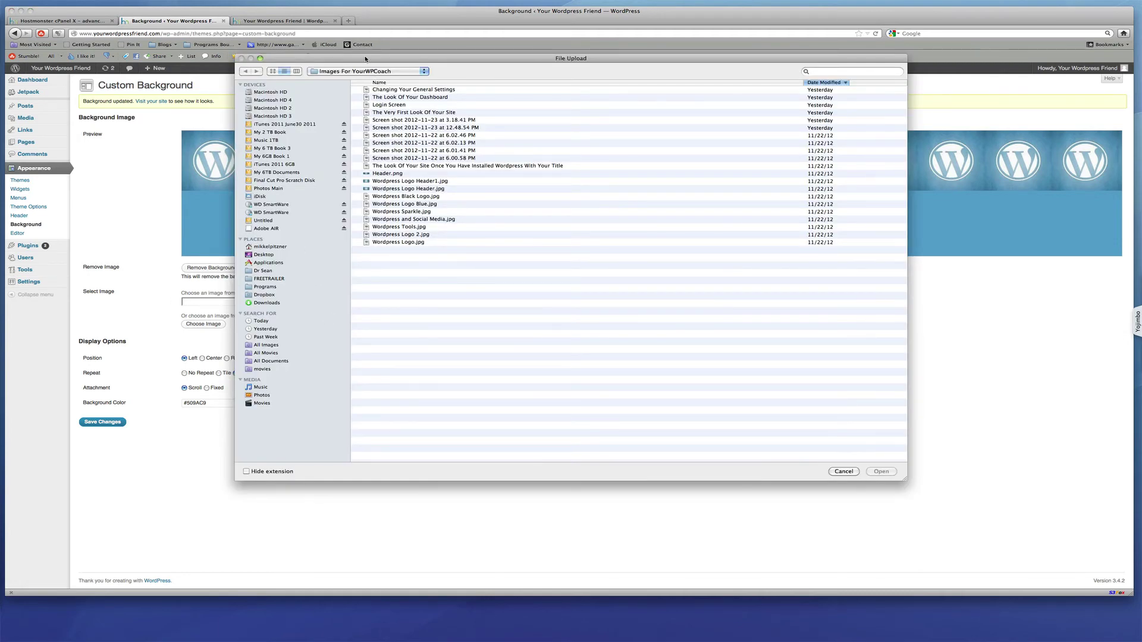
pyautogui.moveTo(365, 59); pyautogui.dragTo(635, 96)
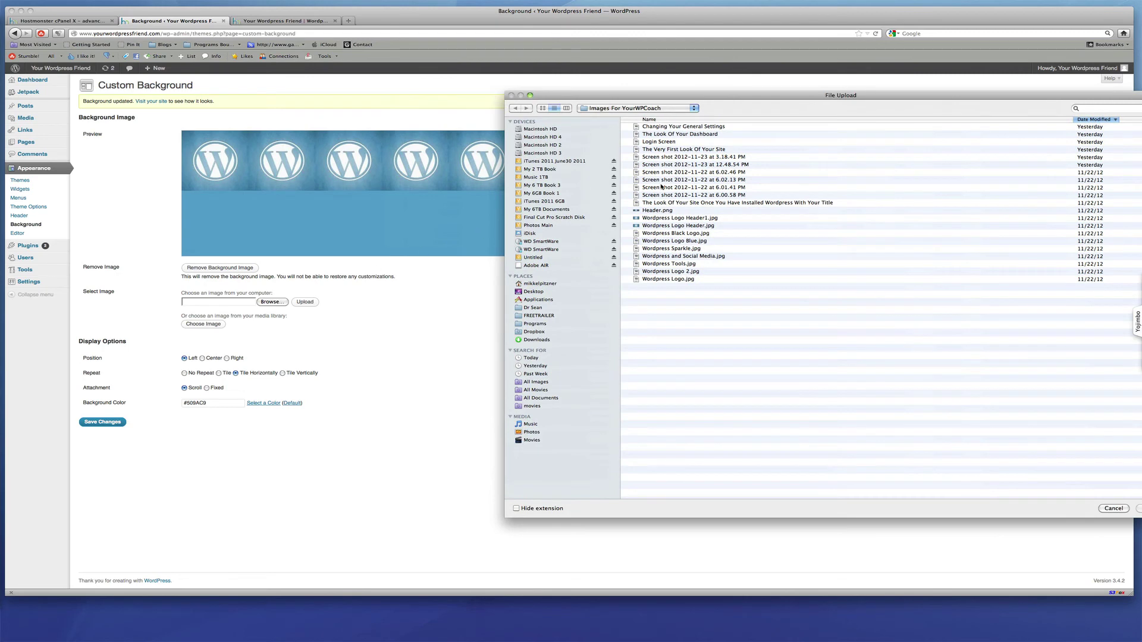
pyautogui.moveTo(753, 99); pyautogui.dragTo(475, 74)
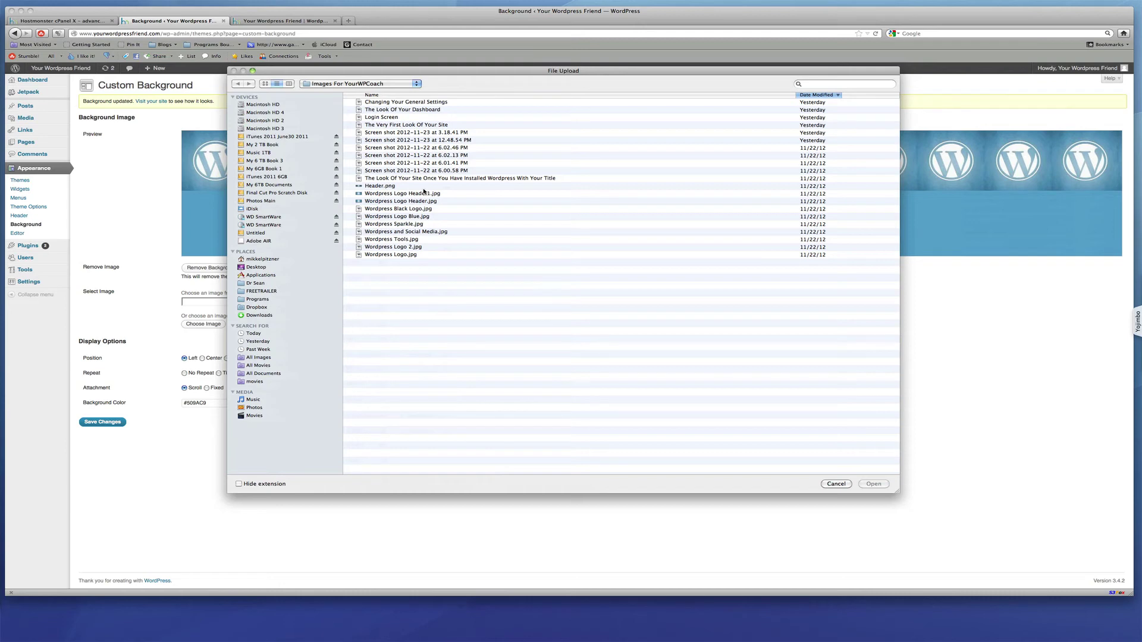
pyautogui.click(412, 247)
pyautogui.click(873, 483)
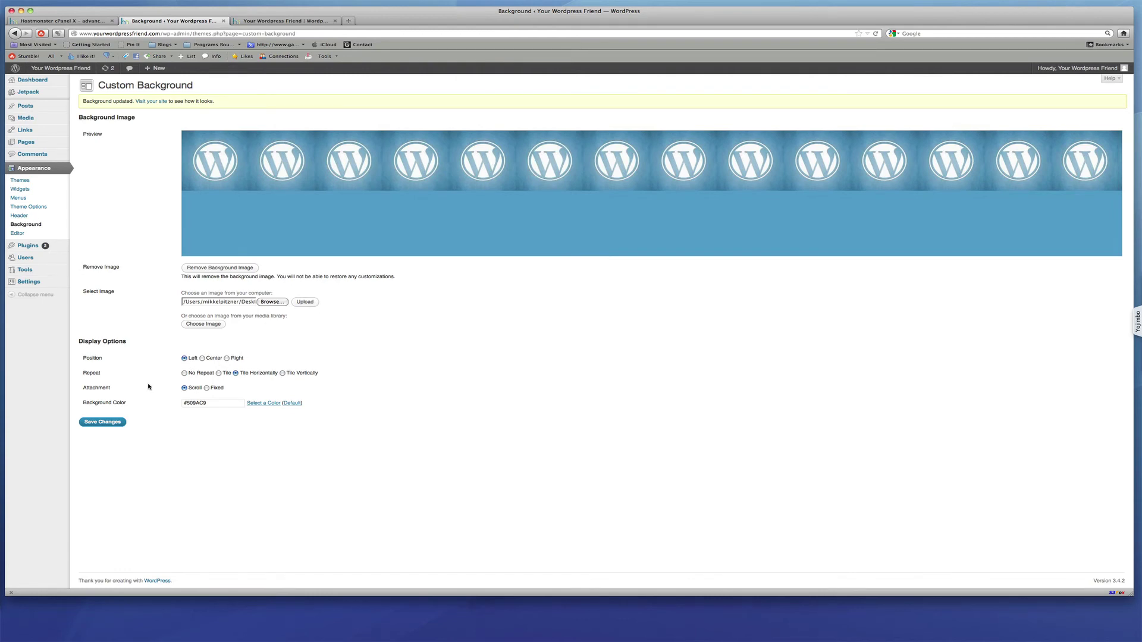
pyautogui.click(303, 302)
pyautogui.click(111, 423)
# - Try again to upload Wordpress Logo 2.jpg as the replacement background image and save the changes
pyautogui.click(270, 302)
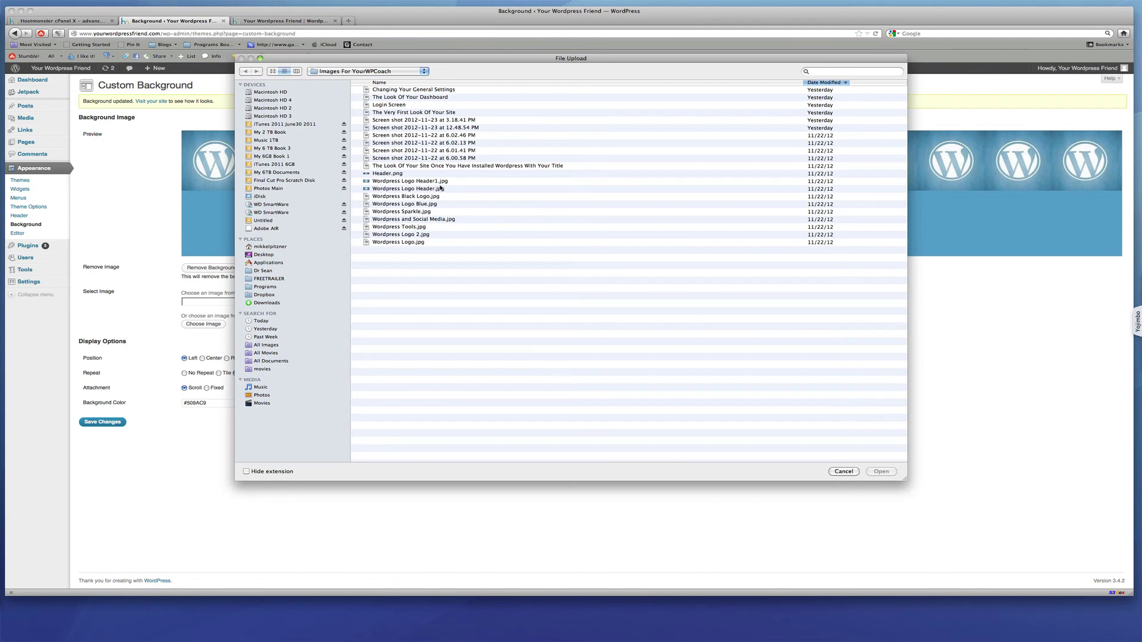
pyautogui.click(412, 235)
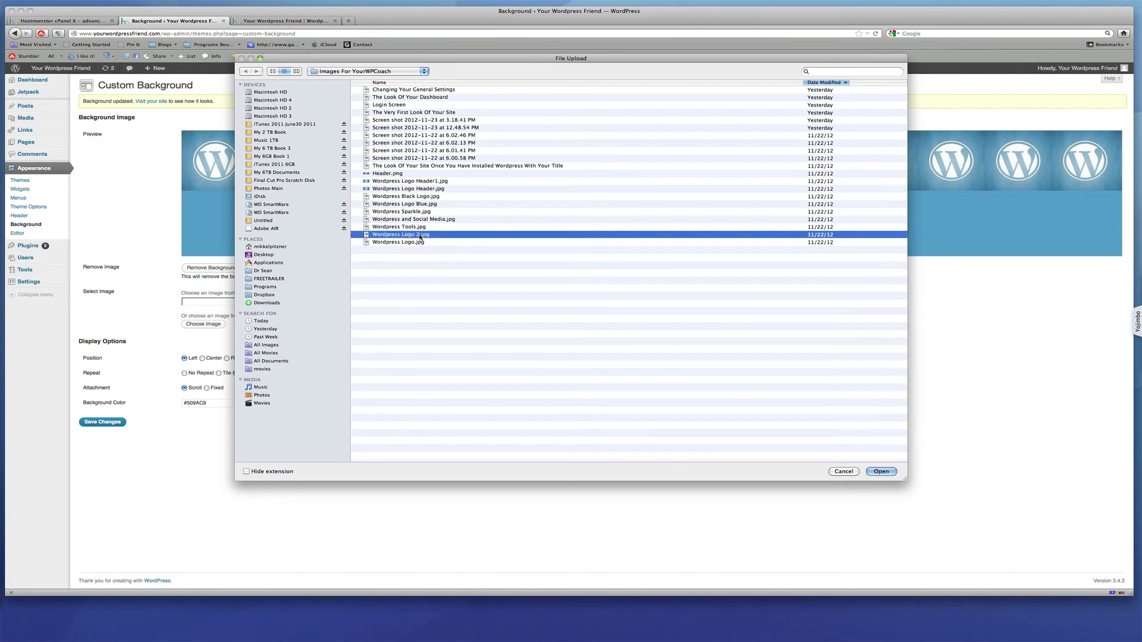
pyautogui.click(873, 470)
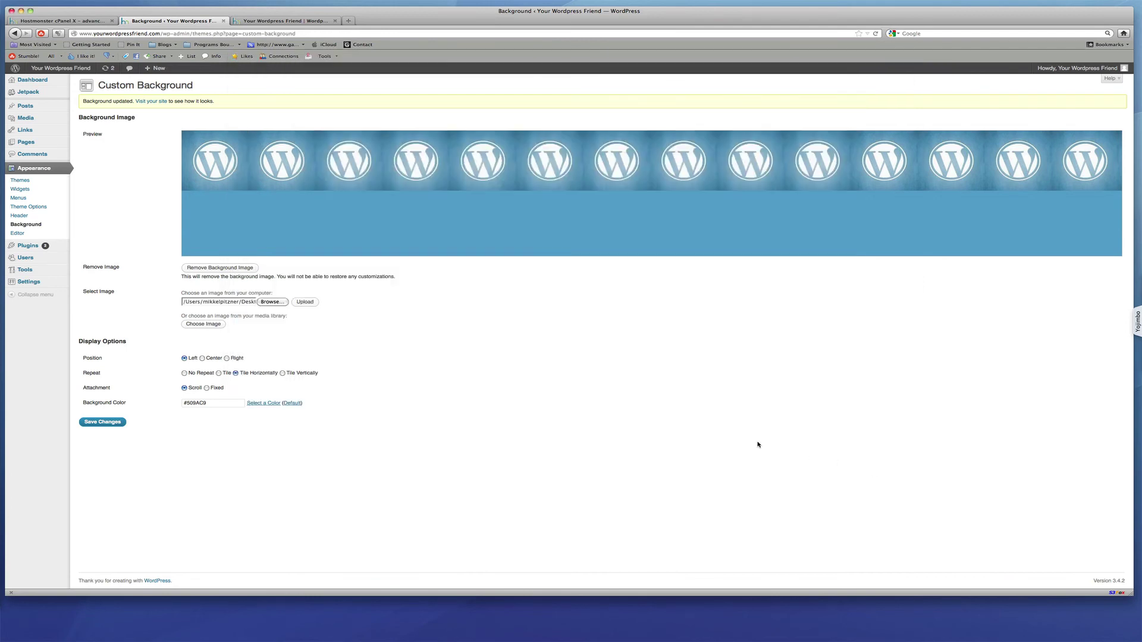
pyautogui.click(304, 302)
pyautogui.click(103, 422)
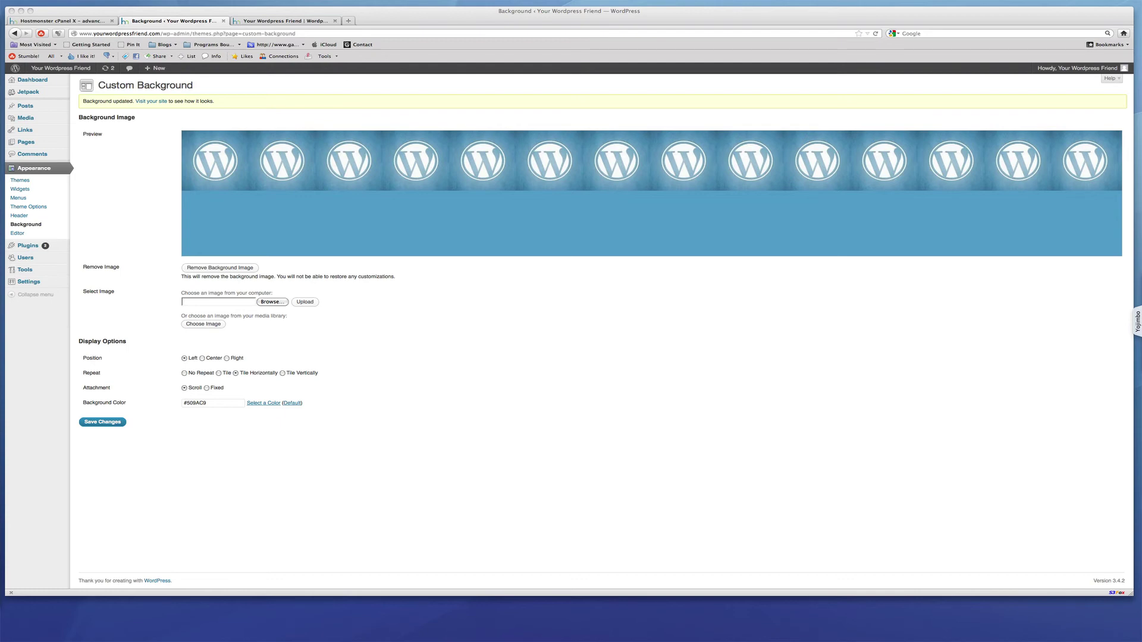
# - Upload Wordpress Sparkle.jpg from the Images For YourWPCoach folder as the background image and save the changes
pyautogui.click(272, 302)
pyautogui.click(272, 302)
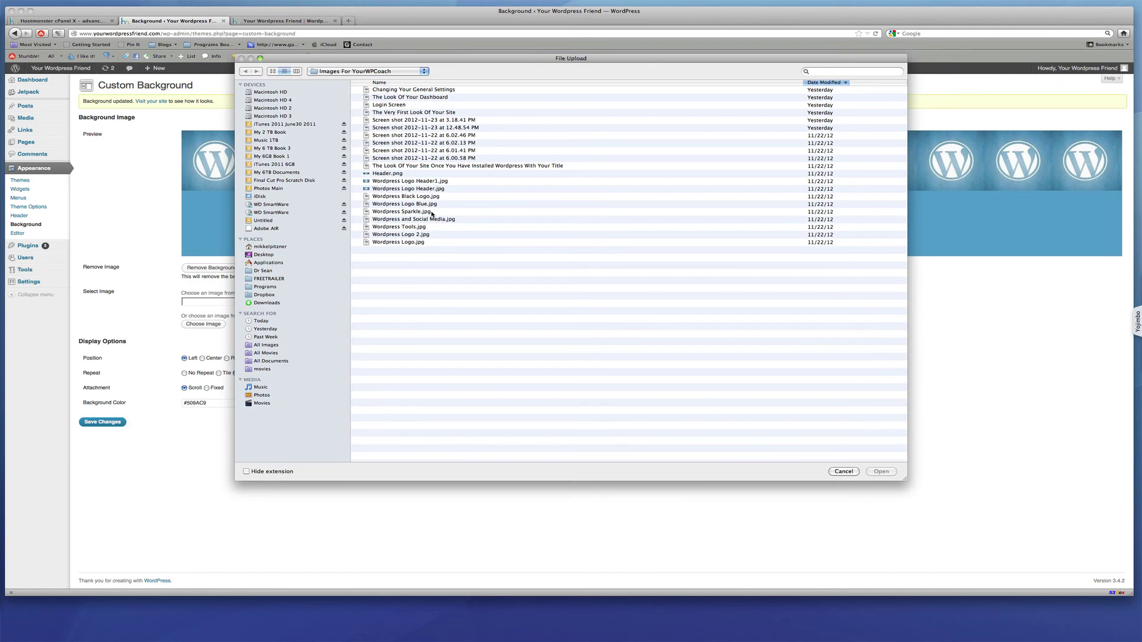
pyautogui.click(431, 214)
pyautogui.click(880, 471)
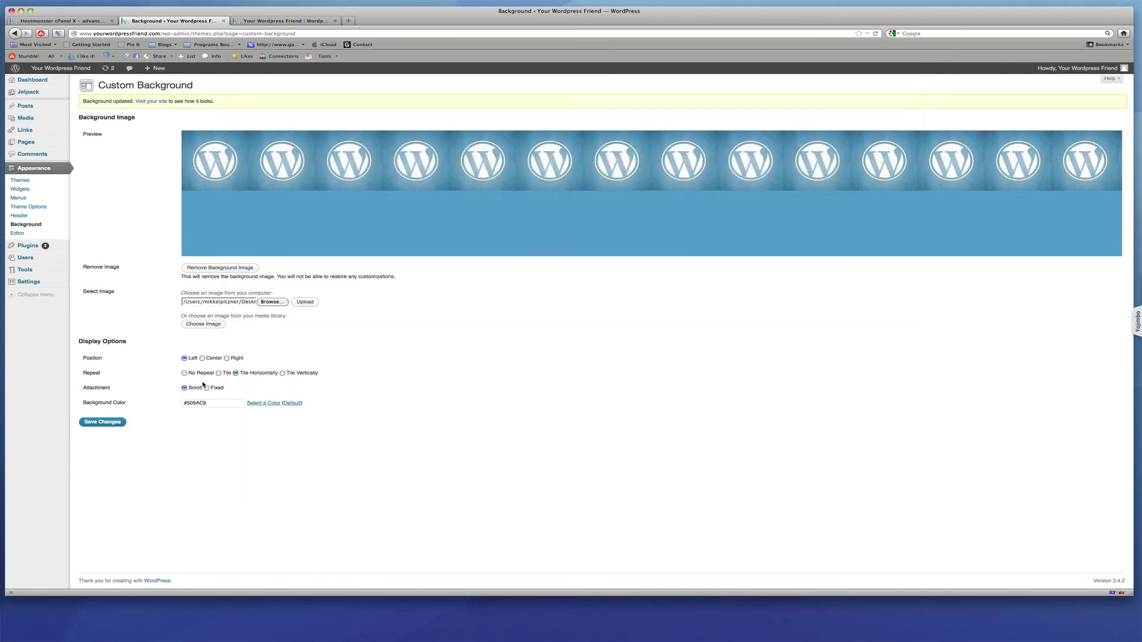
pyautogui.click(305, 302)
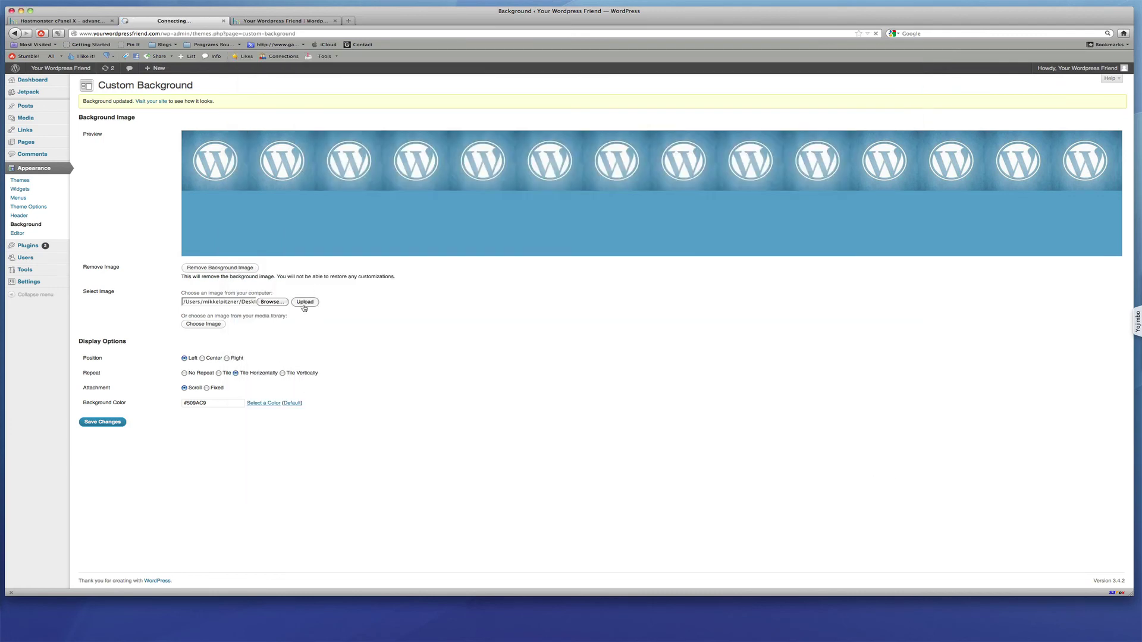
pyautogui.click(110, 423)
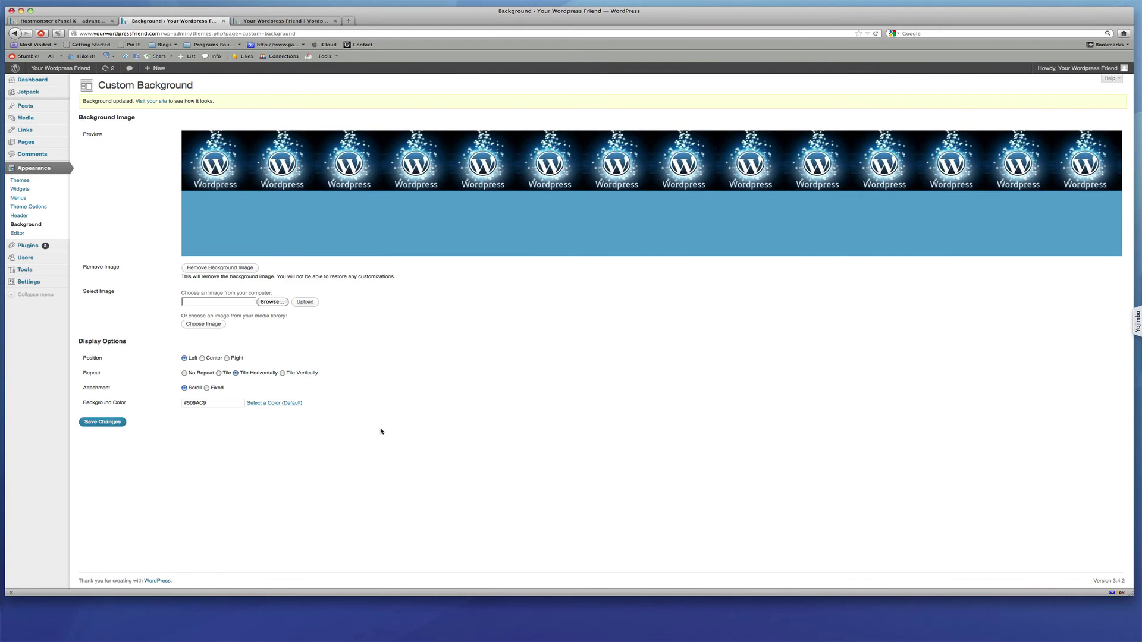
# - Reload the live site and capture a screenshot of the page with the horizontally tiled sparkle background
pyautogui.click(288, 23)
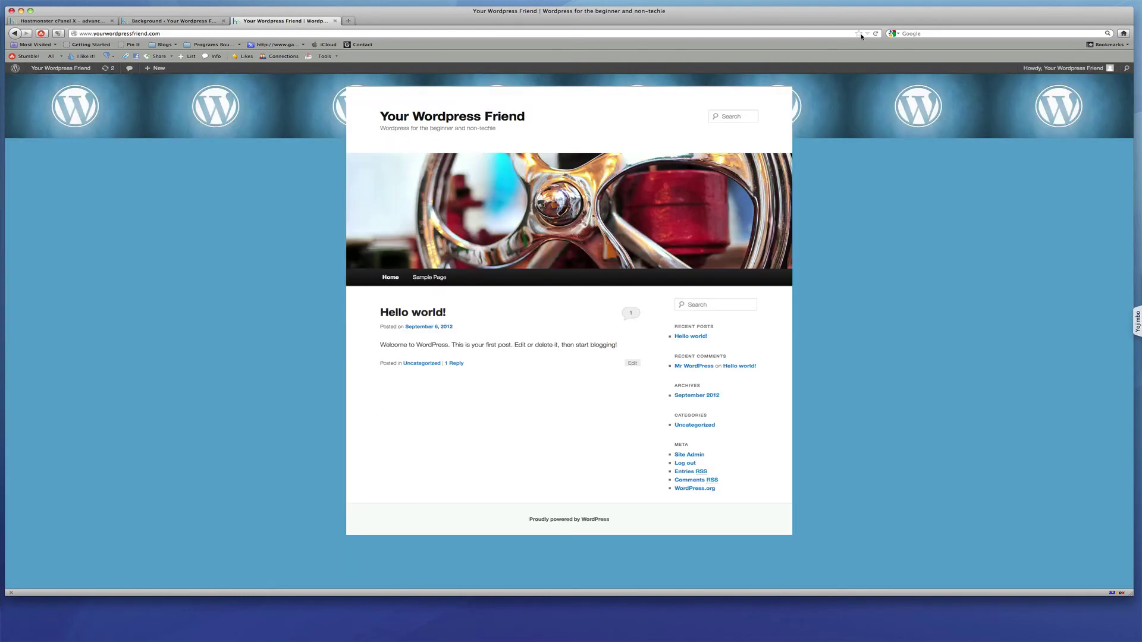
pyautogui.click(876, 33)
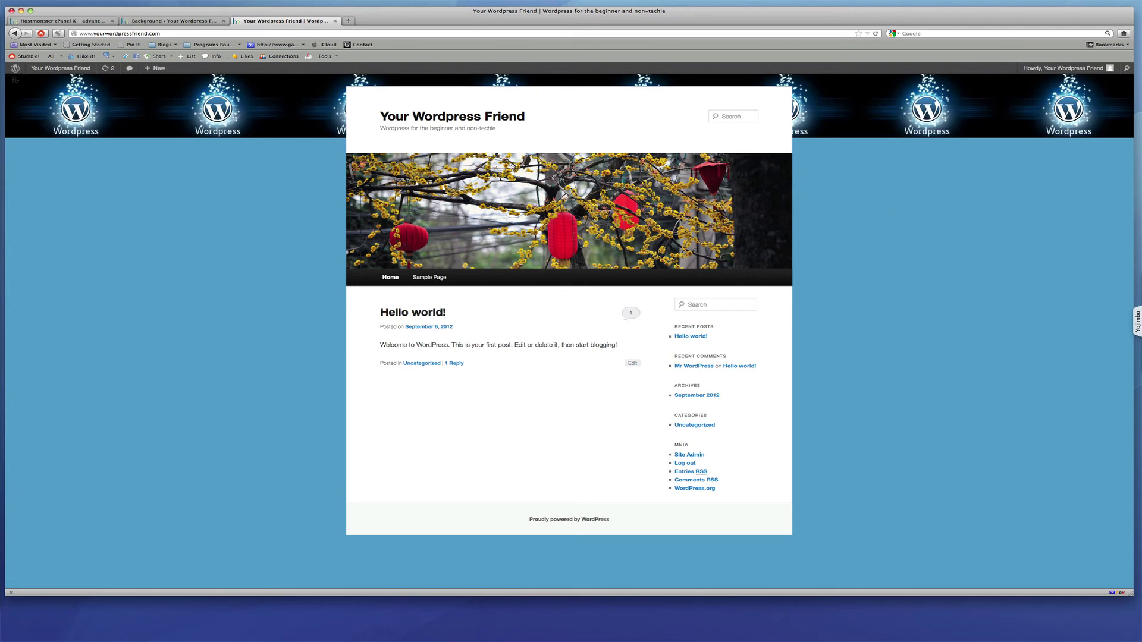
pyautogui.moveTo(7, 75); pyautogui.dragTo(1132, 589)
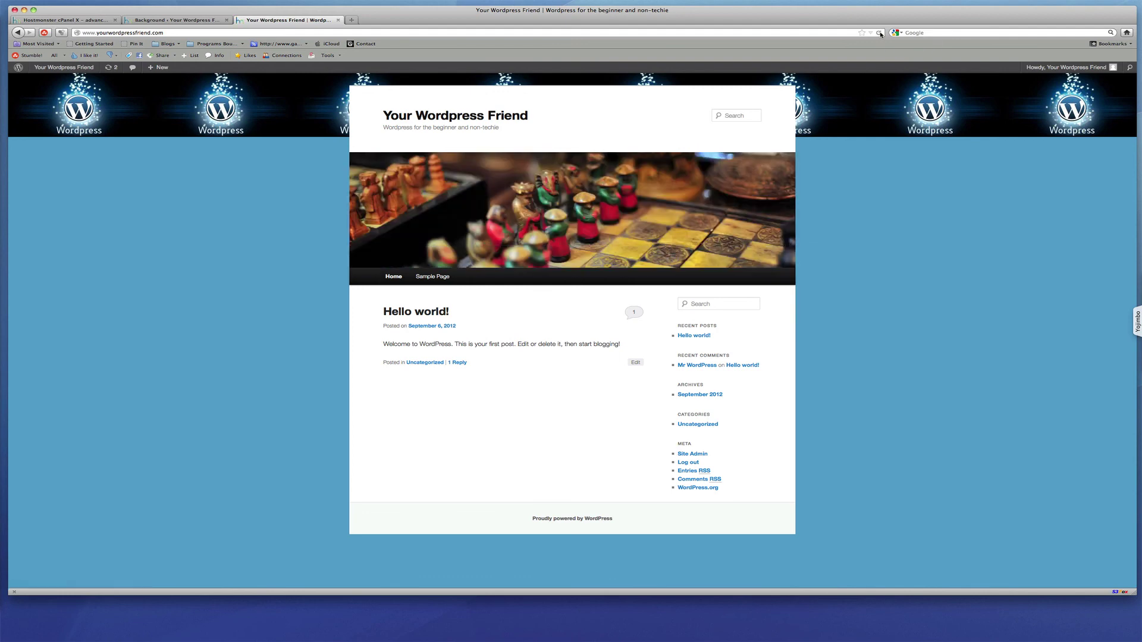
# - Reload the live site repeatedly to examine how its header image changes
pyautogui.click(880, 34)
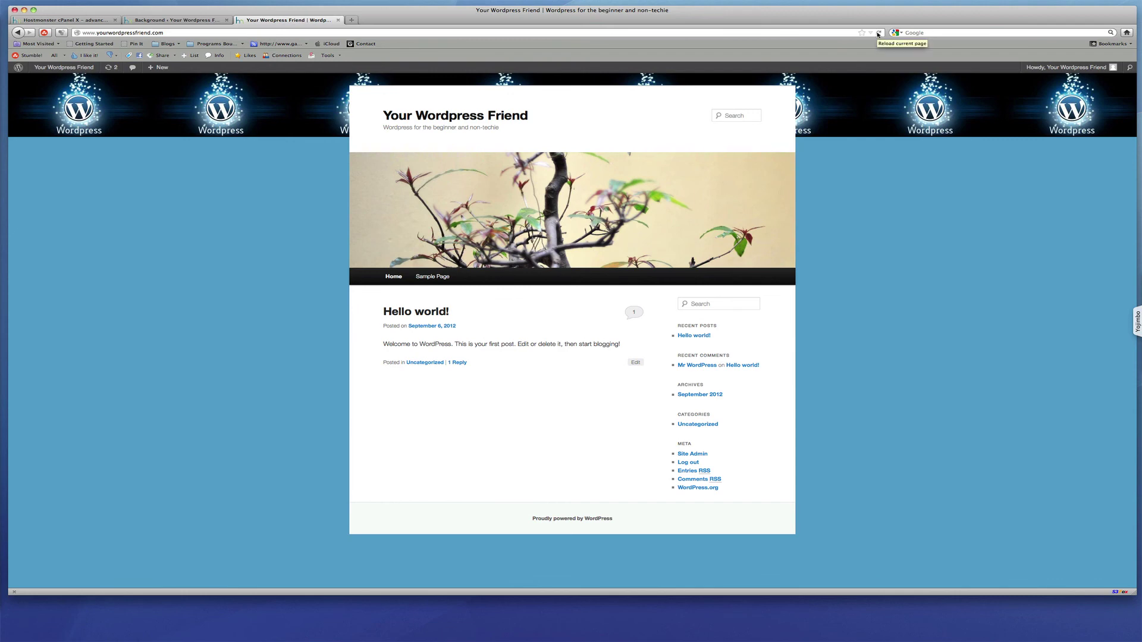
pyautogui.click(880, 34)
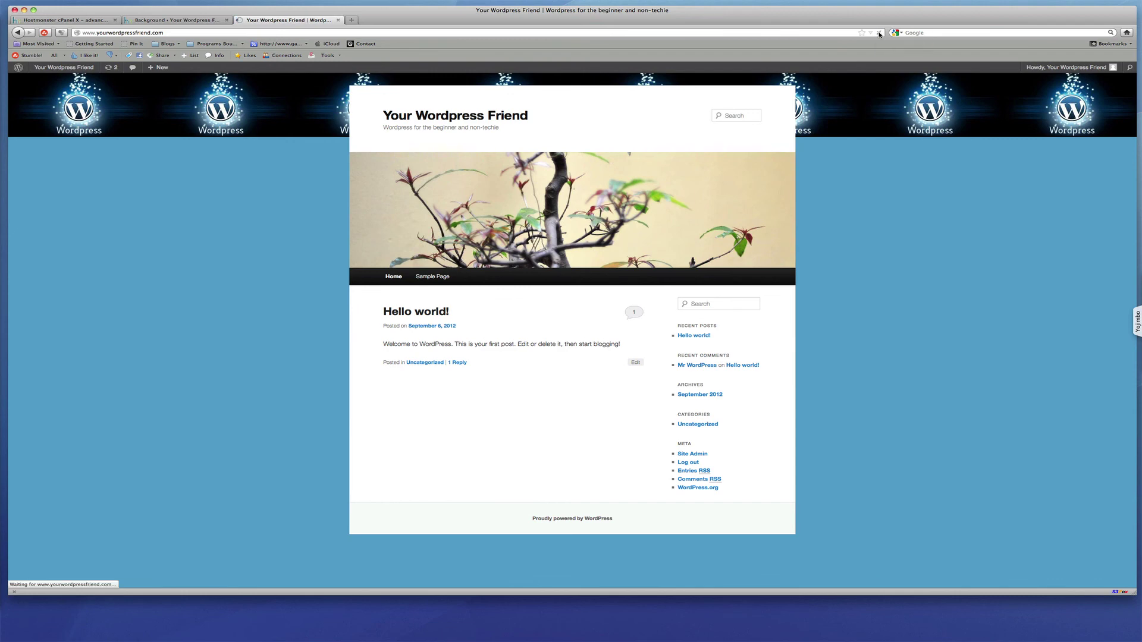